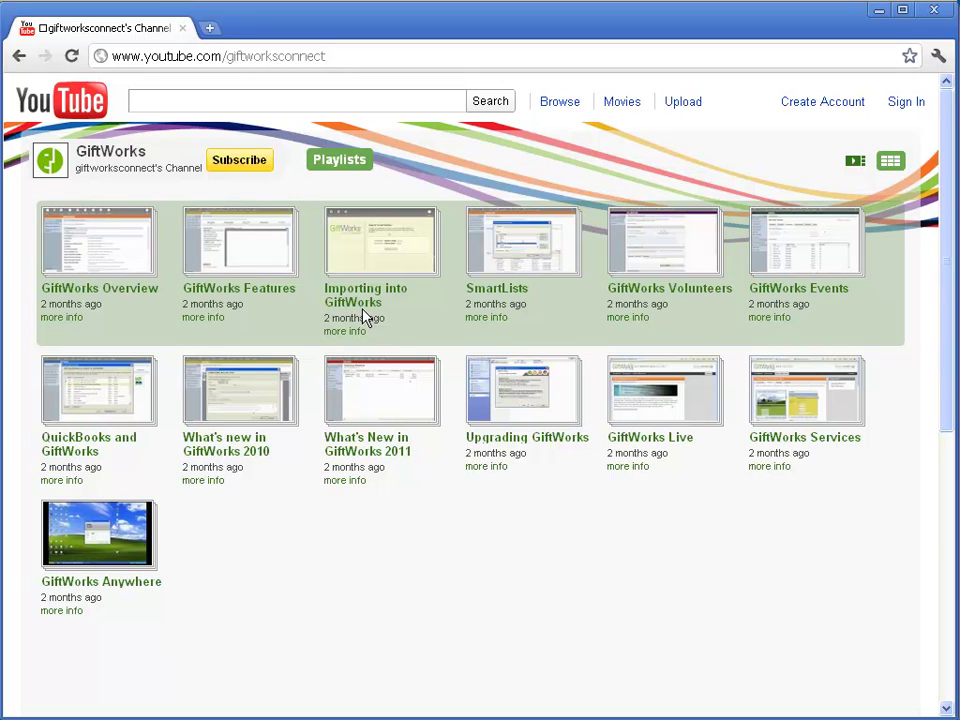
- Minimize the YouTube browser window to reveal the GiftWorks sign-in screen
left_click(880, 12)
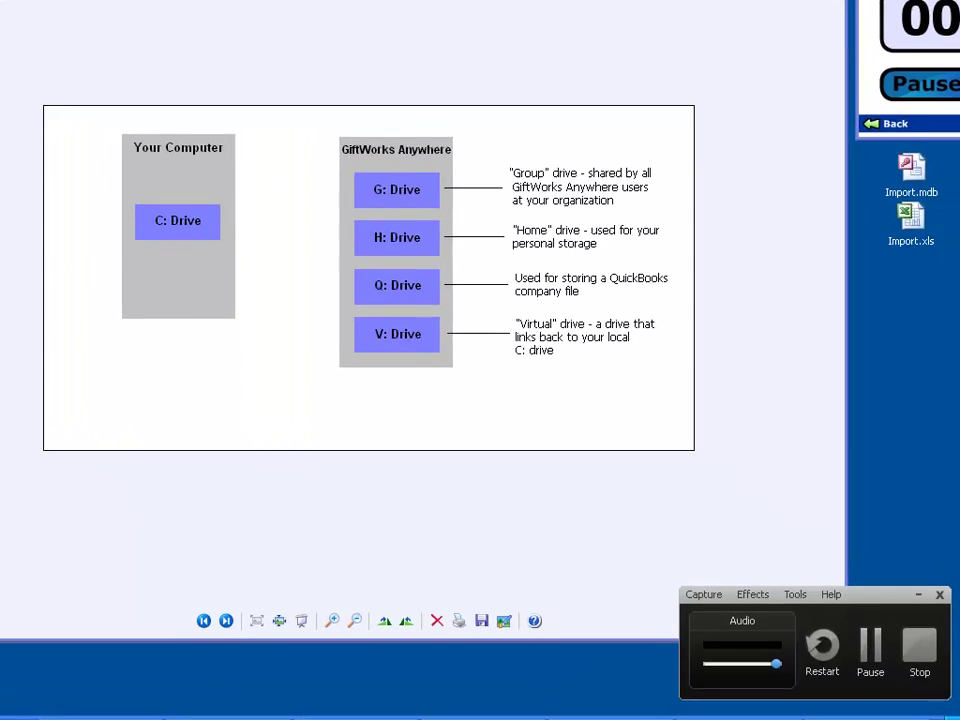
- Bring the Desktop folder-tree explorer window forward from the grouped taskbar button and reposition it
left_click(951, 709)
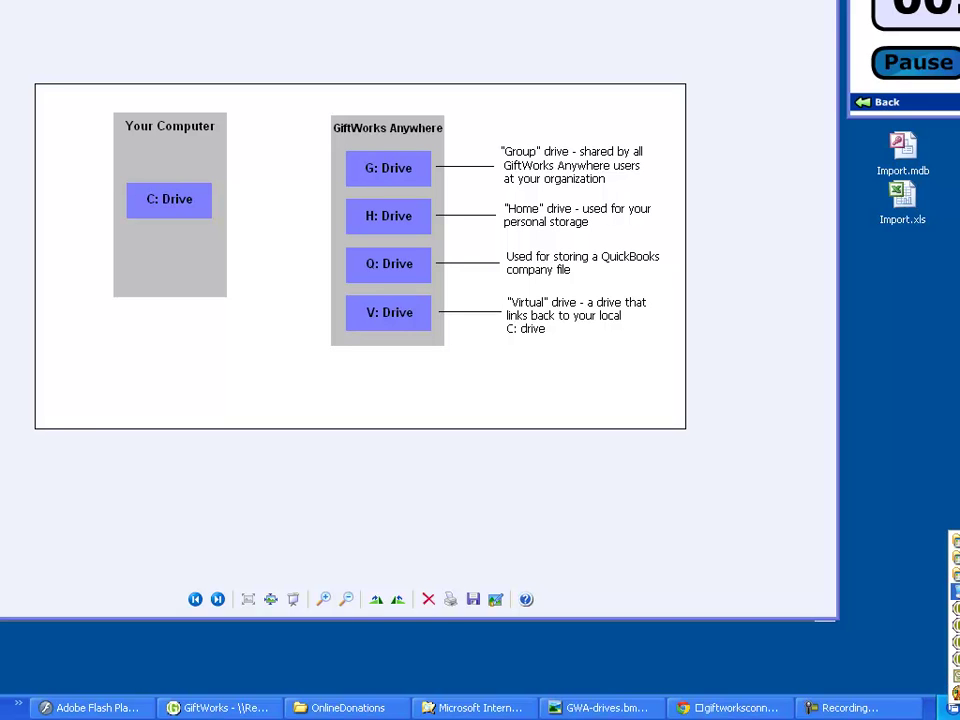
left_click(955, 591)
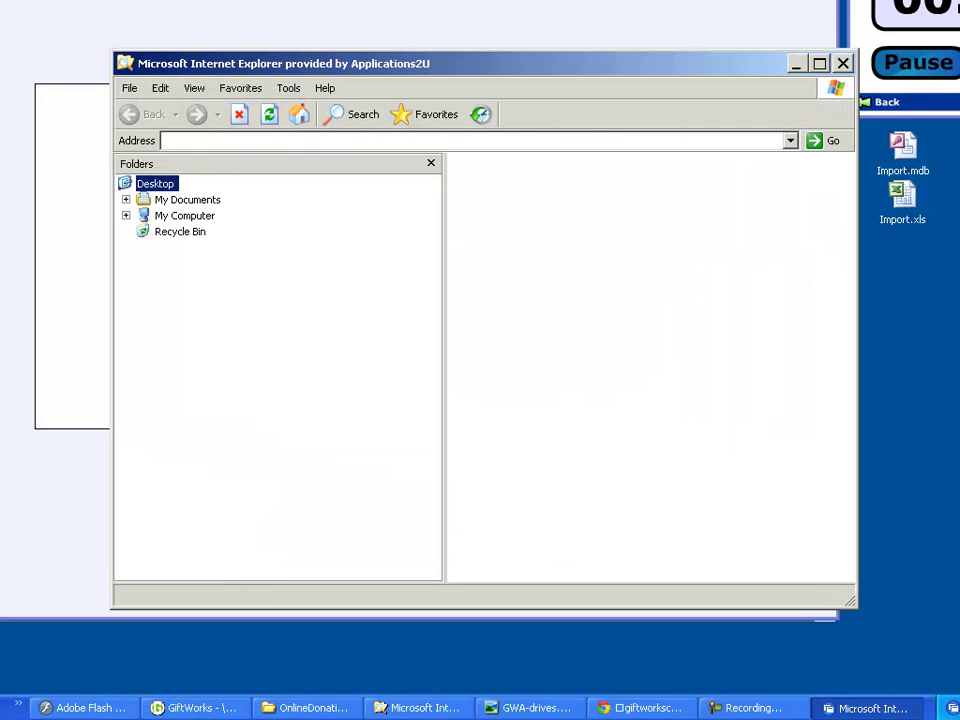
left_click_drag(534, 70, 483, 56)
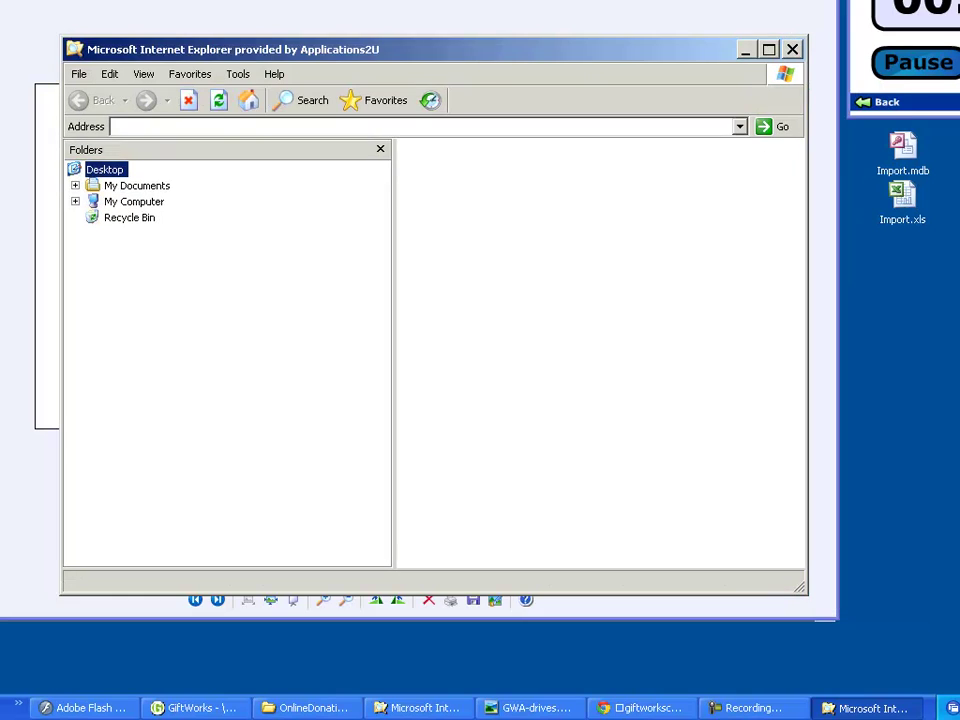
key("alt+Tab")
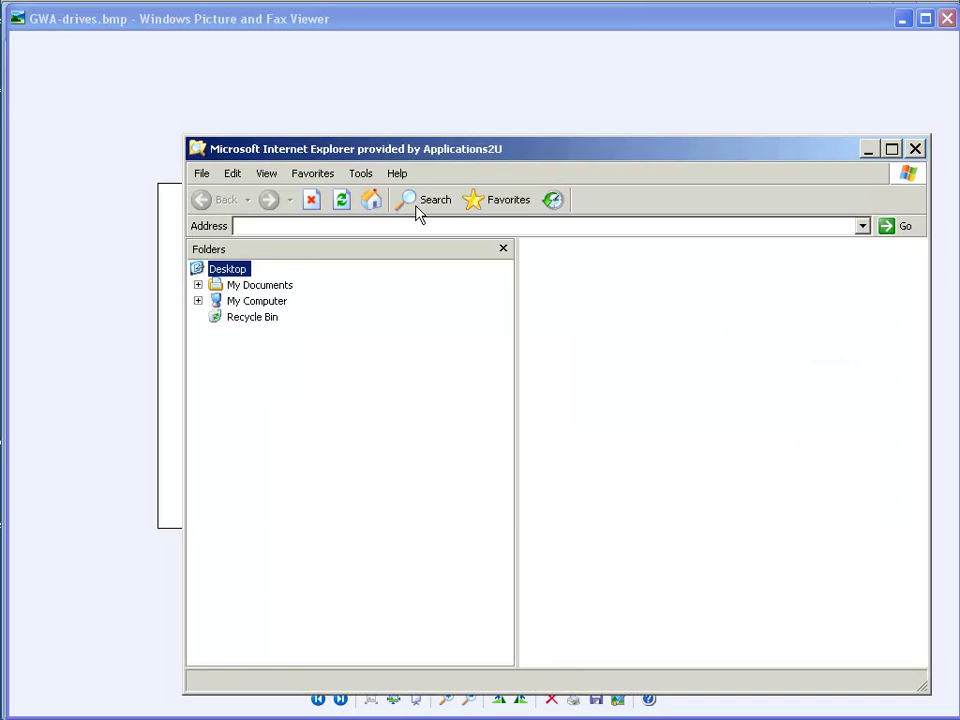
- Expand My Computer to list drives G: through Z:, then narrow the window and move it beside the diagram
left_click_drag(480, 158, 525, 116)
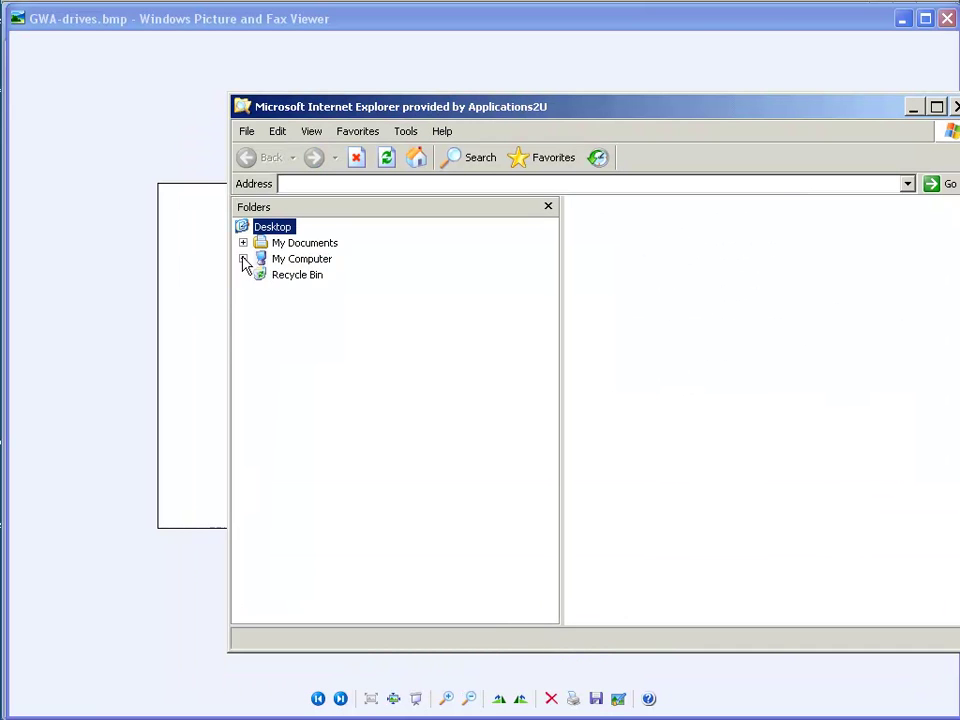
left_click(243, 259)
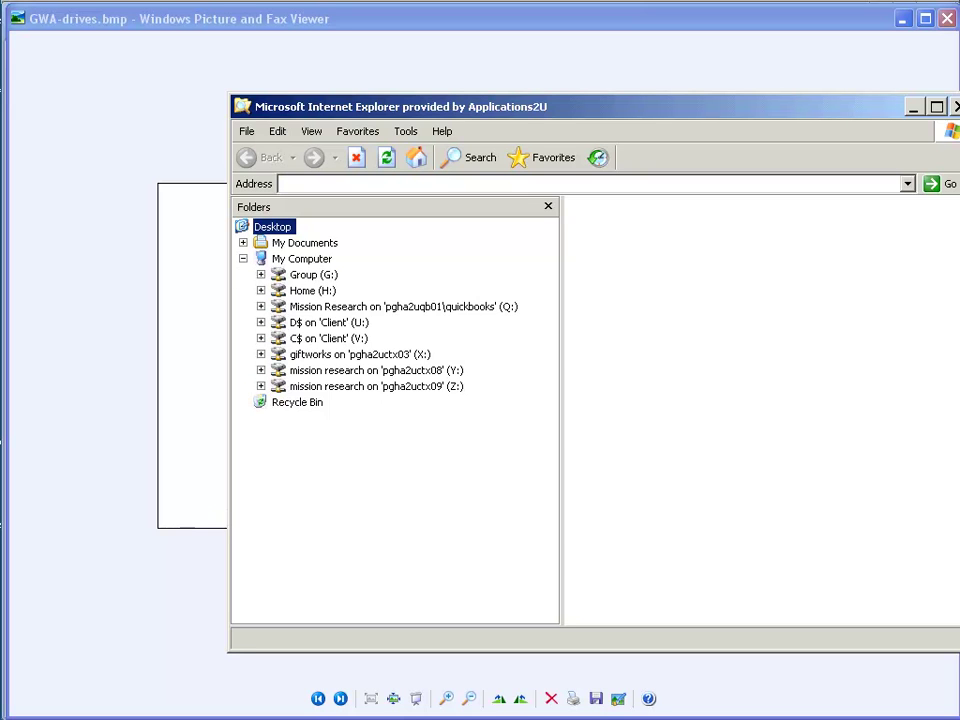
left_click_drag(958, 388, 857, 388)
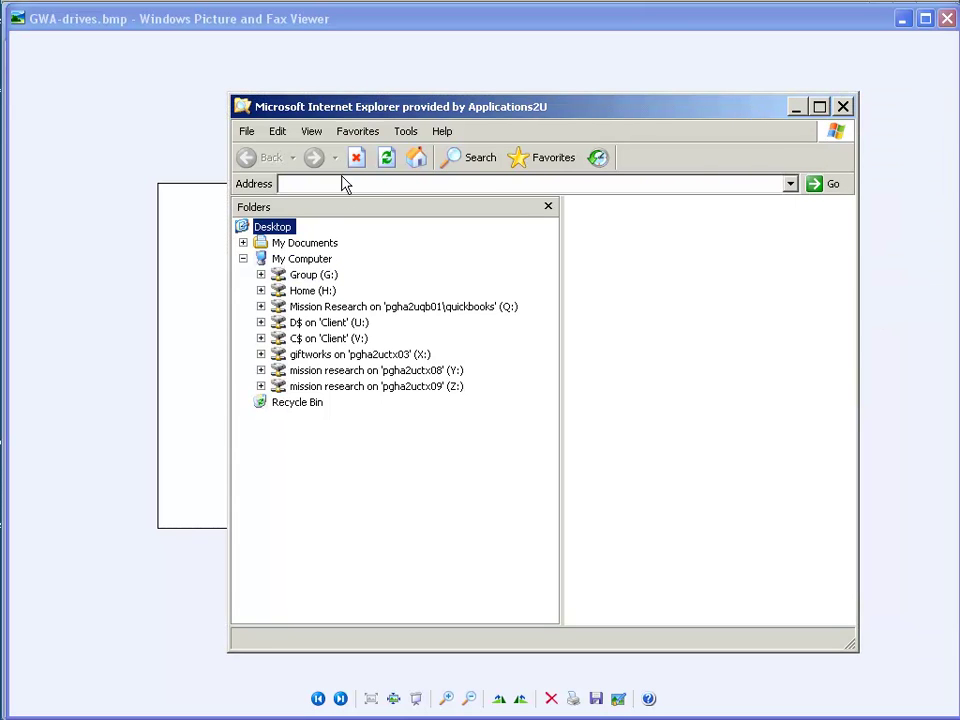
left_click_drag(356, 112, 697, 114)
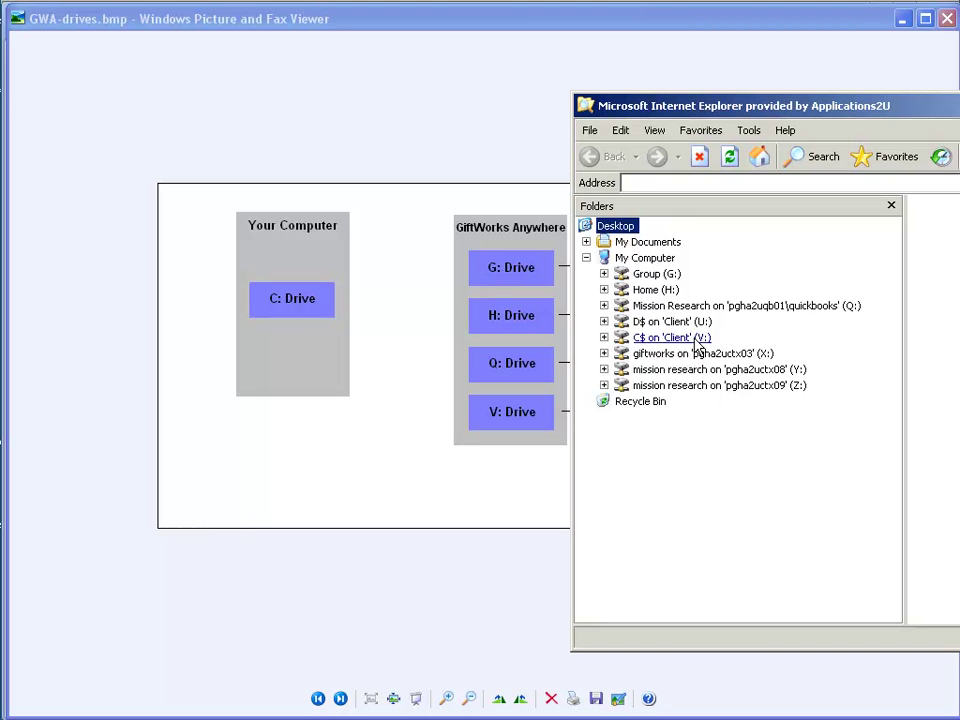
- Expand C$ on 'Client' (V:) > Documents and Settings > Administrator and open its Desktop folder
left_click(603, 337)
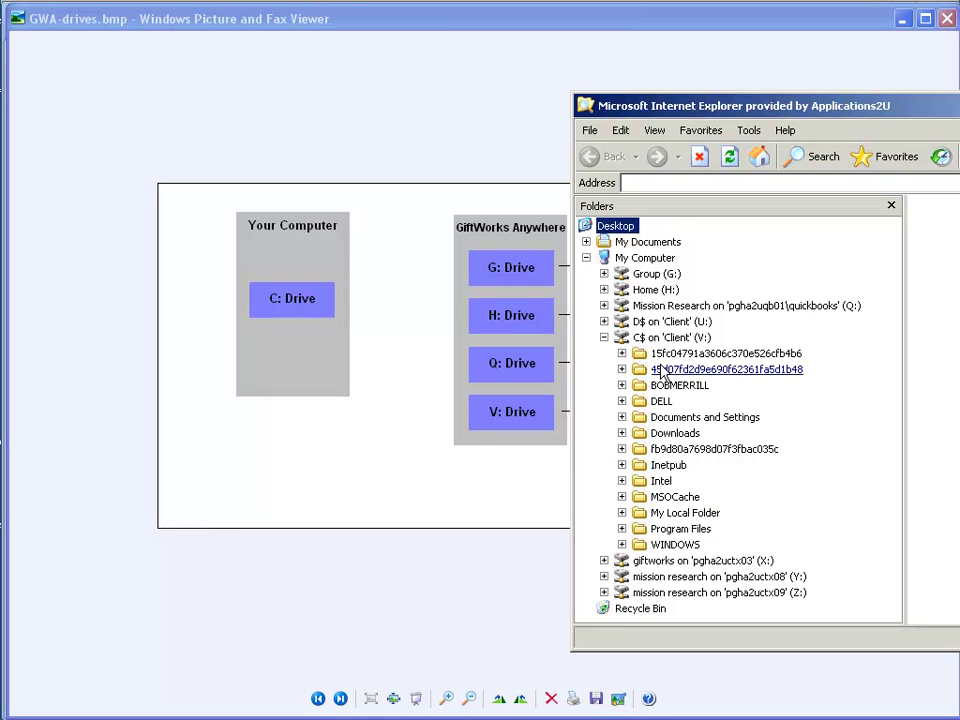
left_click(622, 418)
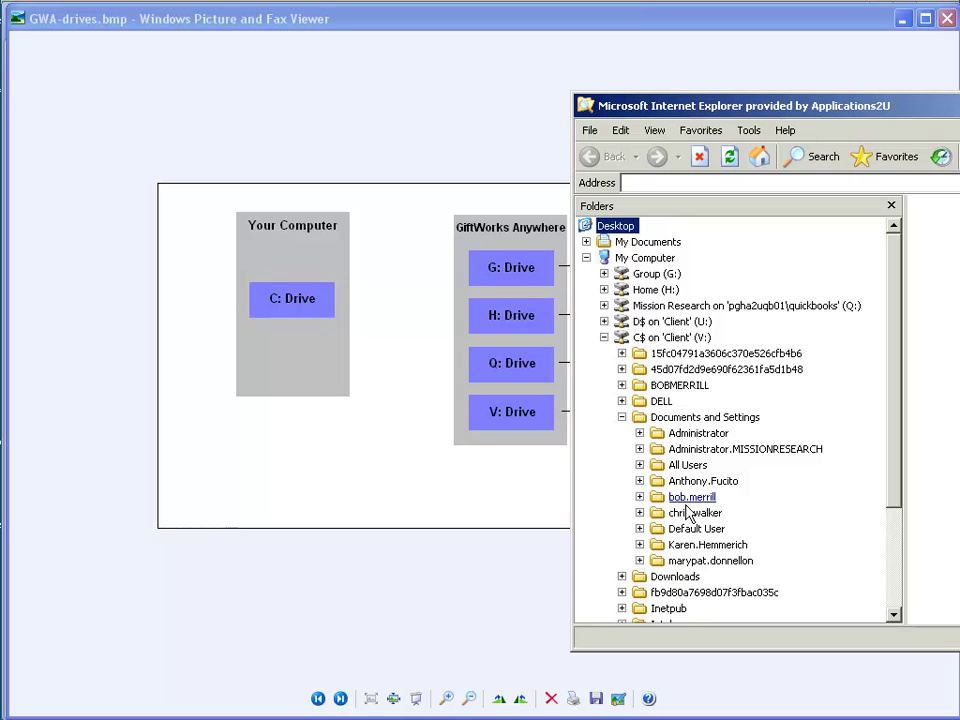
left_click(640, 433)
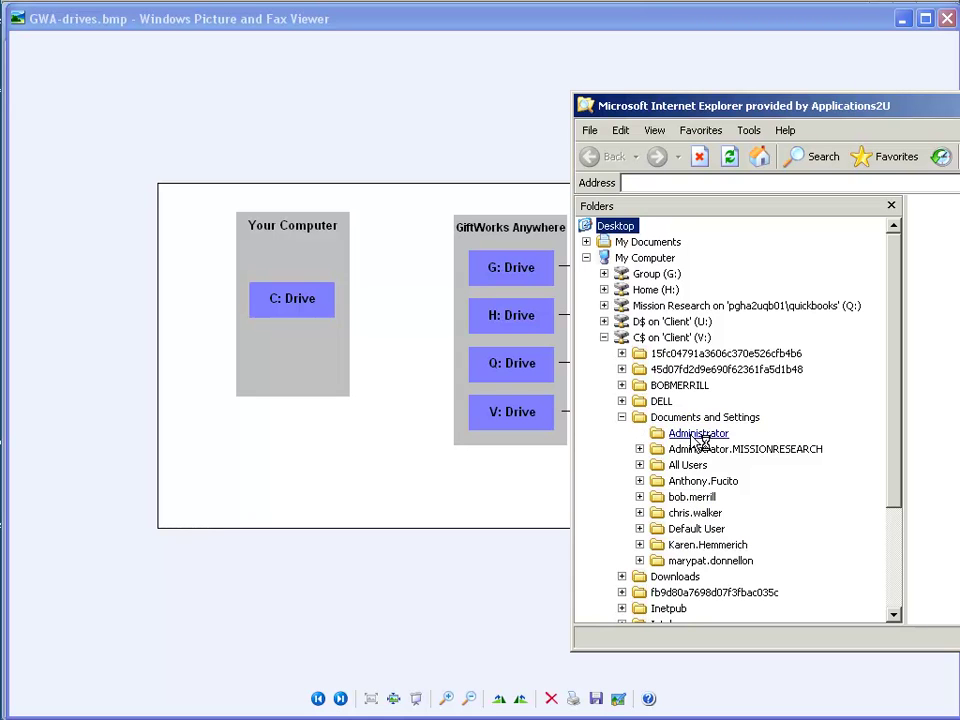
double_click(656, 432)
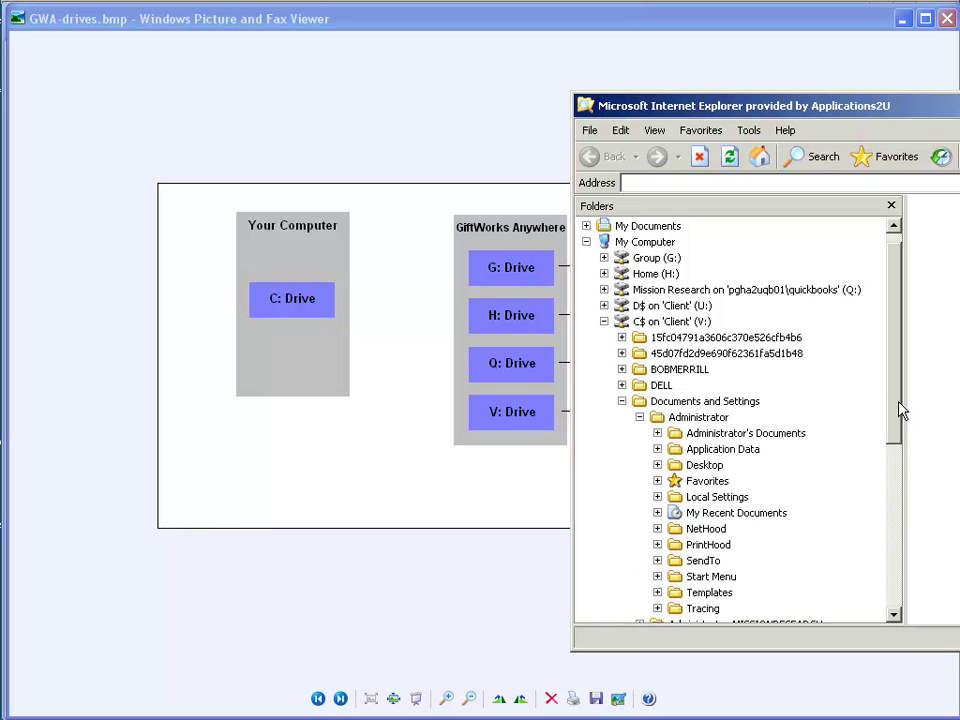
left_click_drag(896, 414, 897, 453)
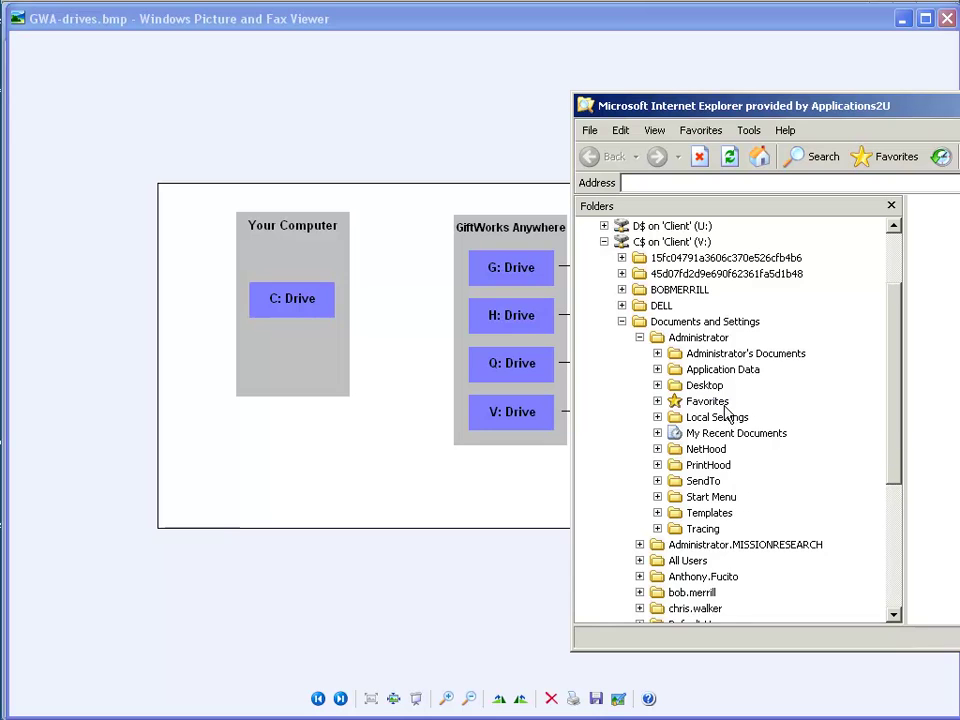
left_click(670, 389)
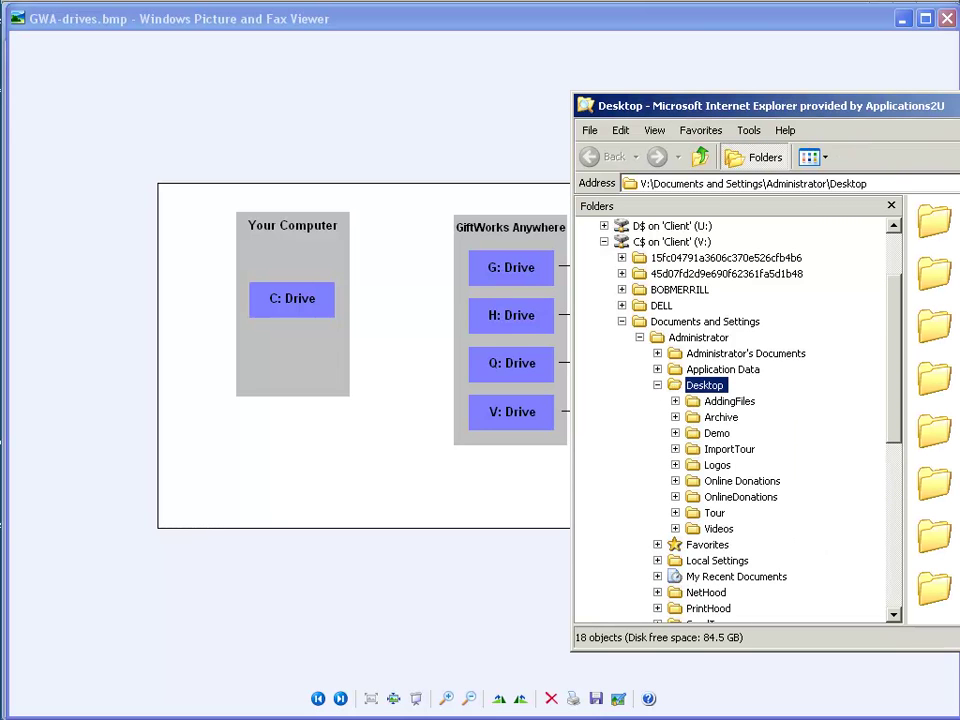
- Select the Import Access database and the Import Excel worksheet on the Desktop
left_click_drag(934, 108, 910, 107)
scroll(925, 400, "down", 5)
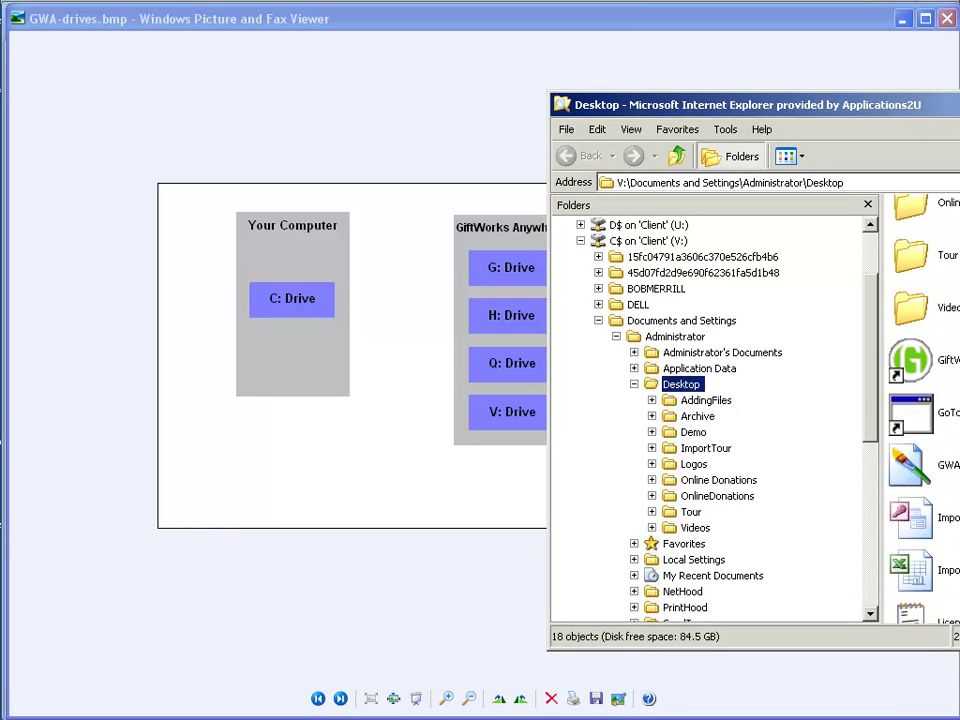
scroll(920, 400, "down", 3)
left_click(910, 330)
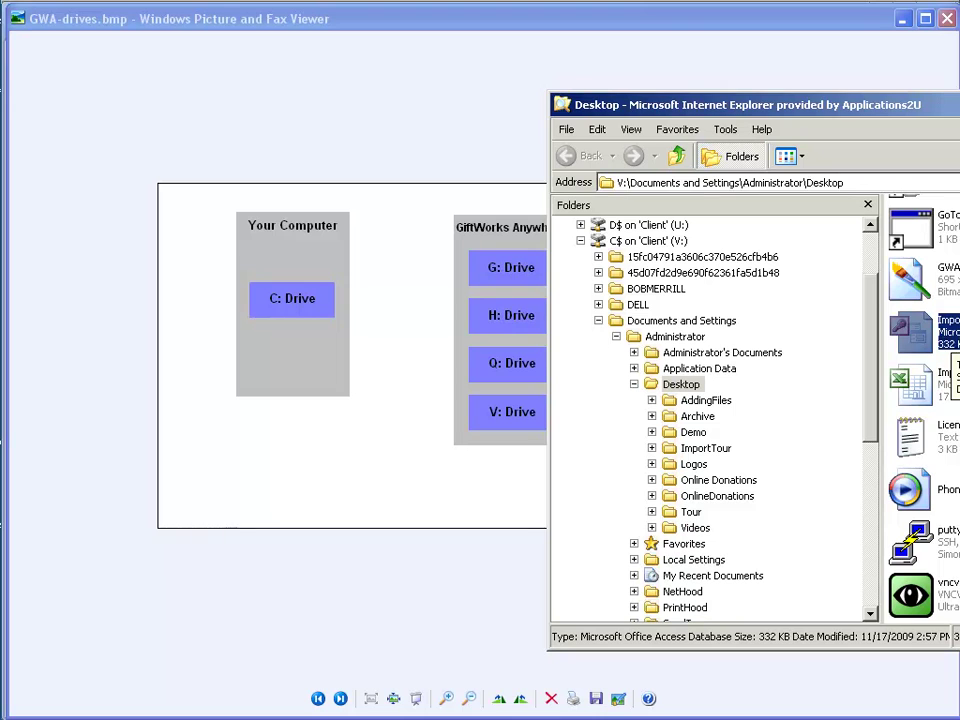
left_click(912, 380)
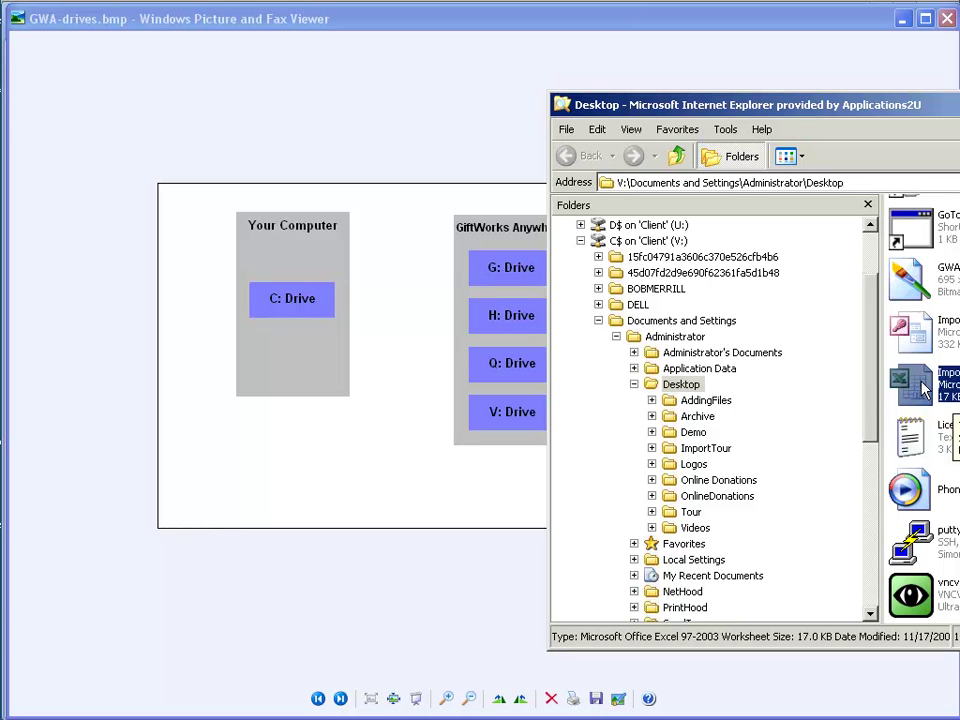
scroll(863, 338, "up", 2)
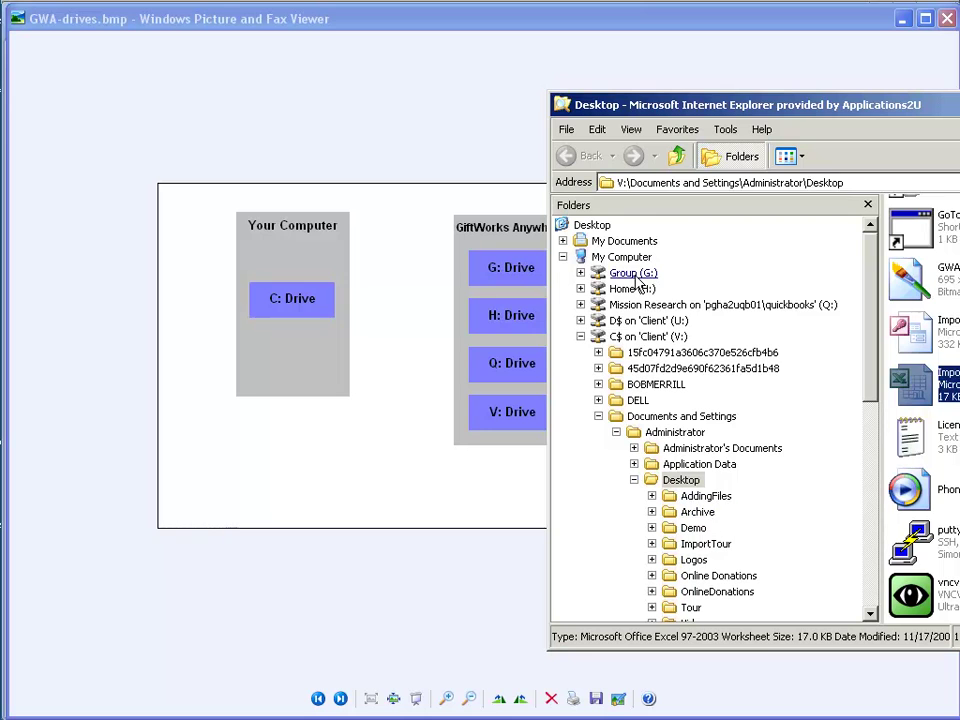
- Expand Home (H:), drag Import.mdb and Import.xls onto ImportFiles, and open that folder
left_click(580, 289)
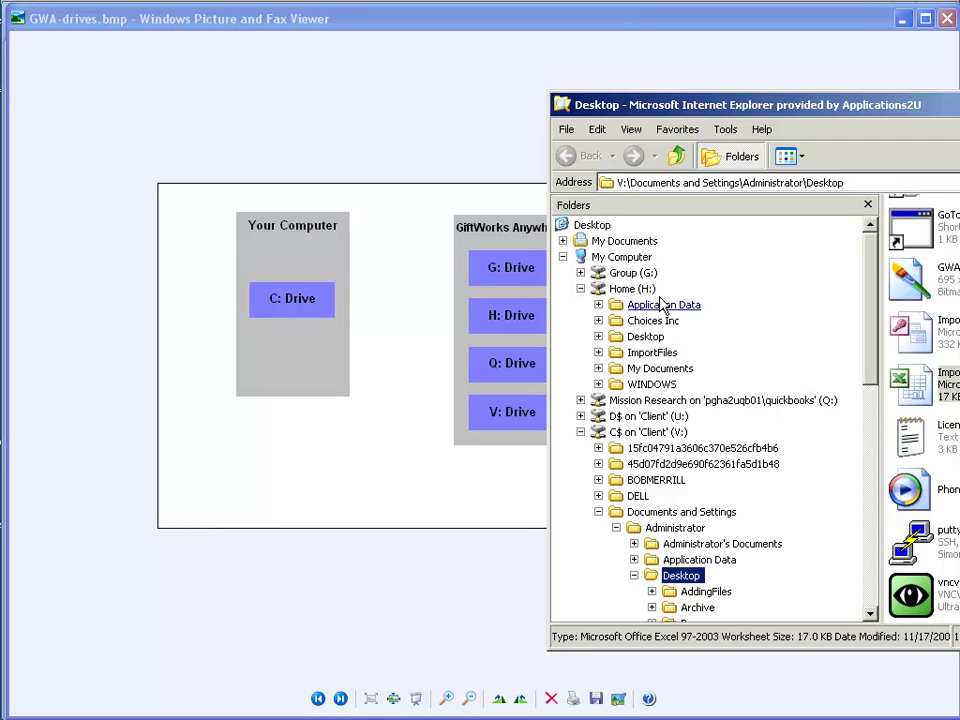
left_click_drag(872, 326, 872, 352)
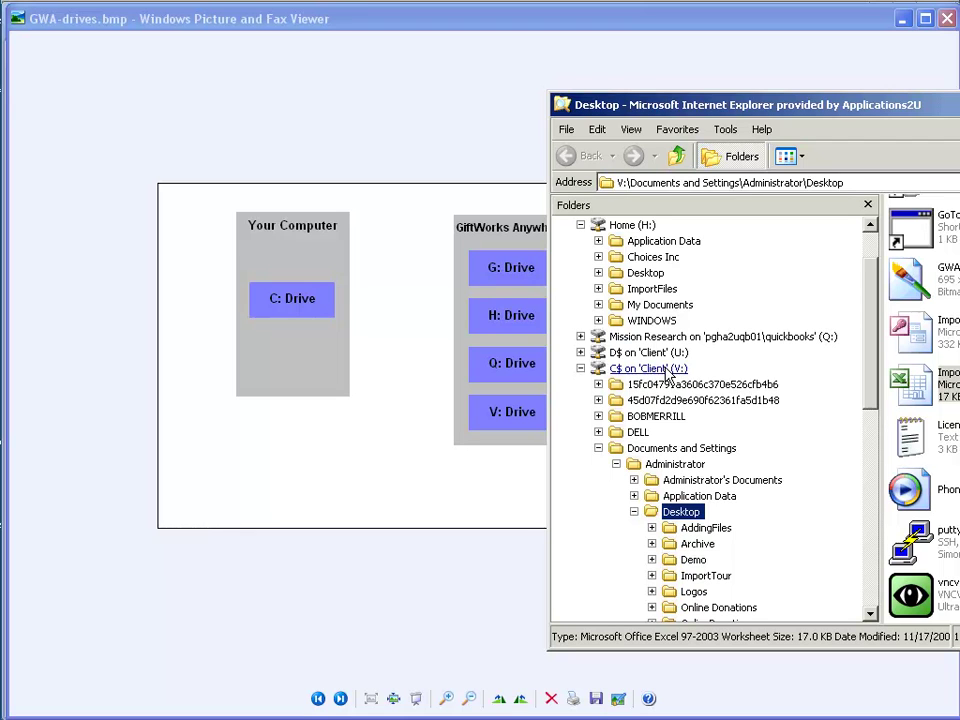
left_click(922, 343)
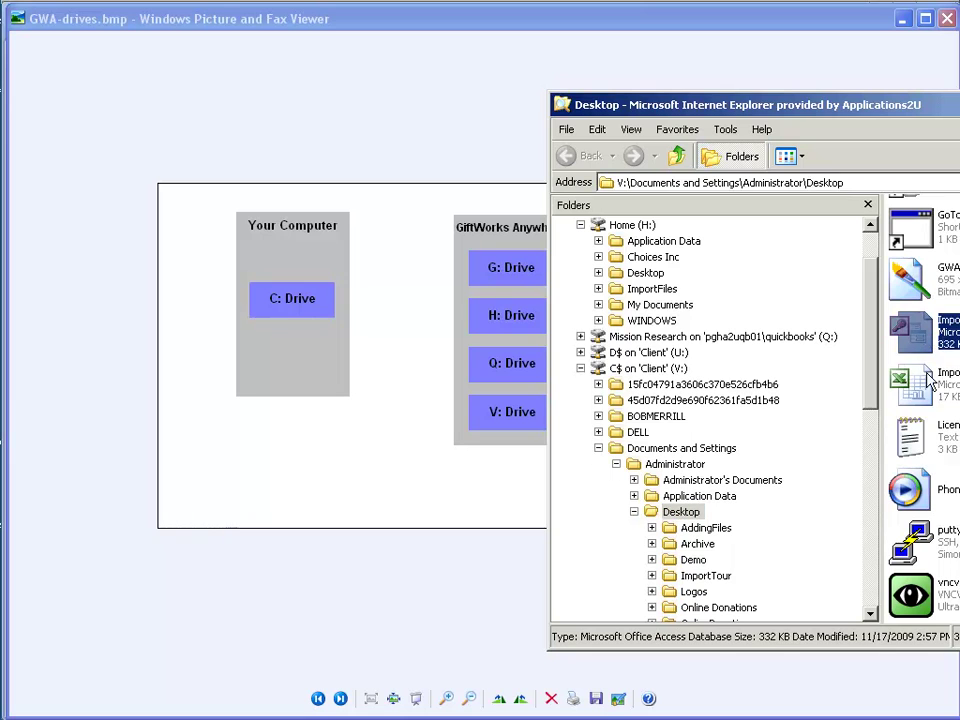
left_click(922, 395, "ctrl")
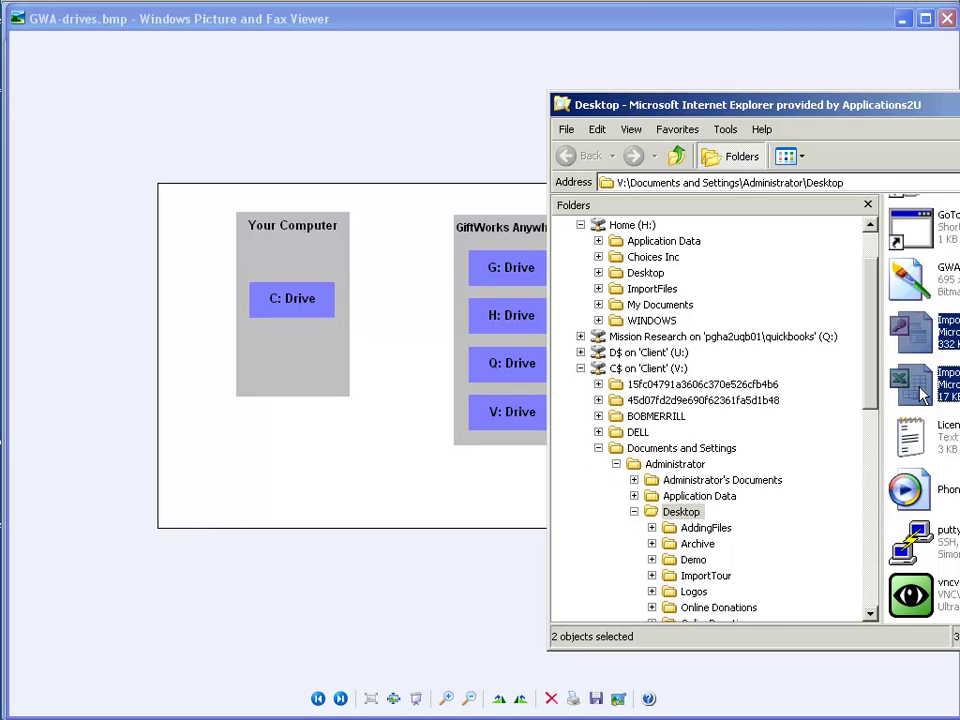
left_click_drag(922, 395, 645, 292)
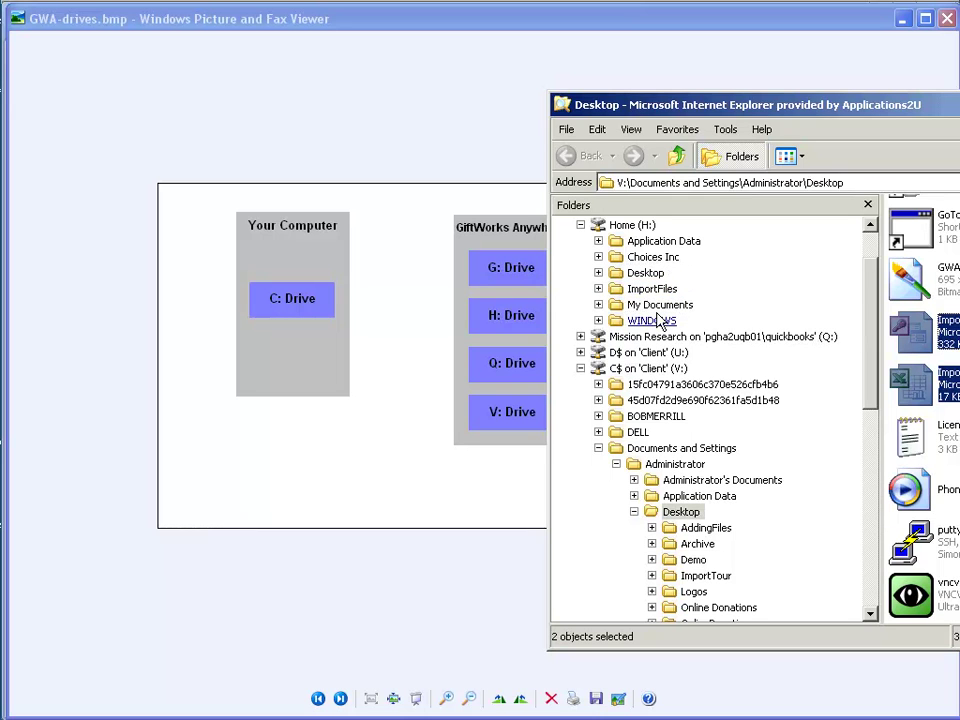
left_click(650, 288)
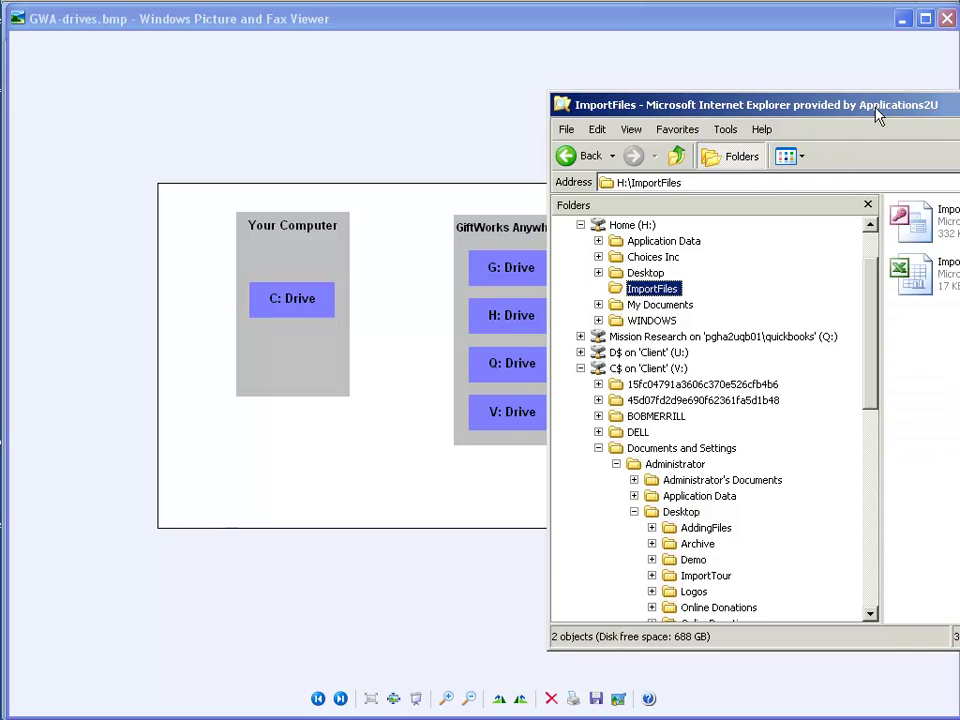
left_click_drag(814, 116, 657, 127)
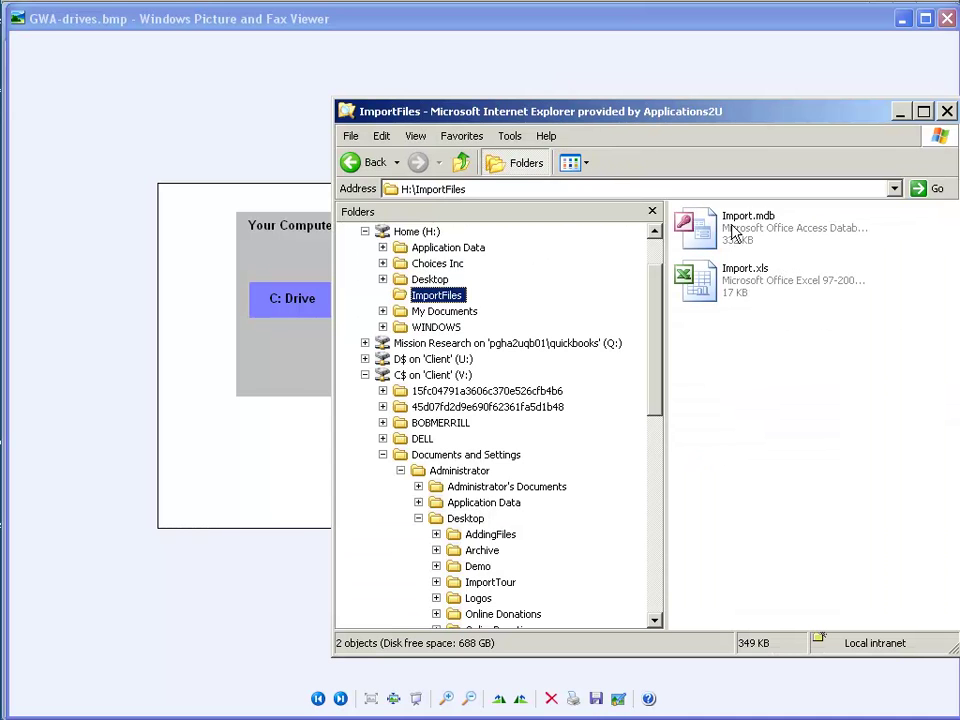
- Sign in to the Sample Database from the Sign In to GiftWorks screen
mouse_move(716, 305)
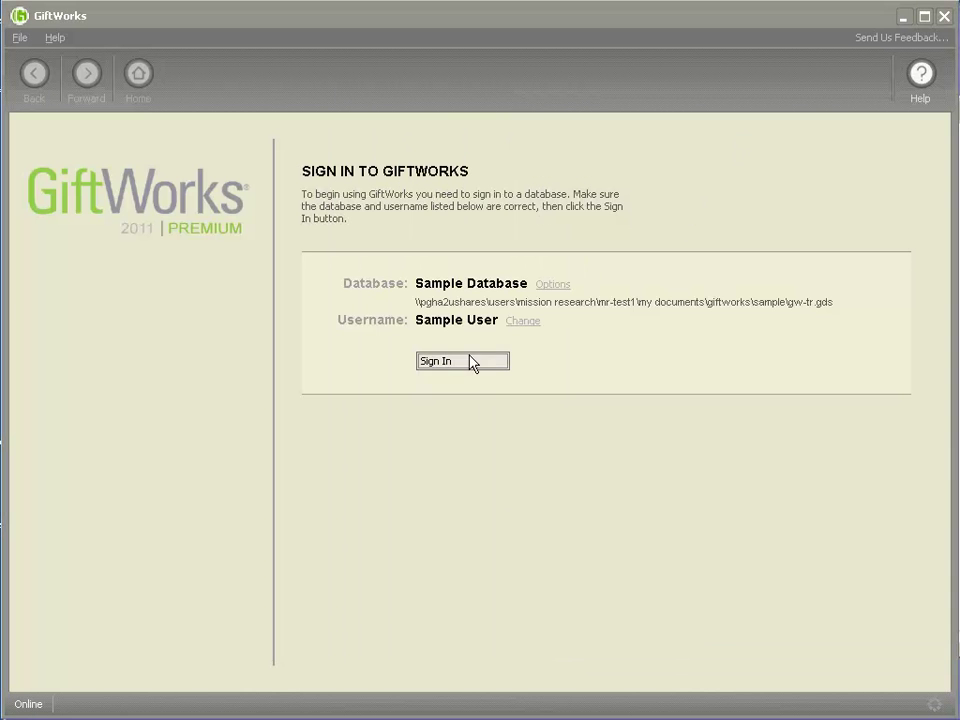
left_click(472, 362)
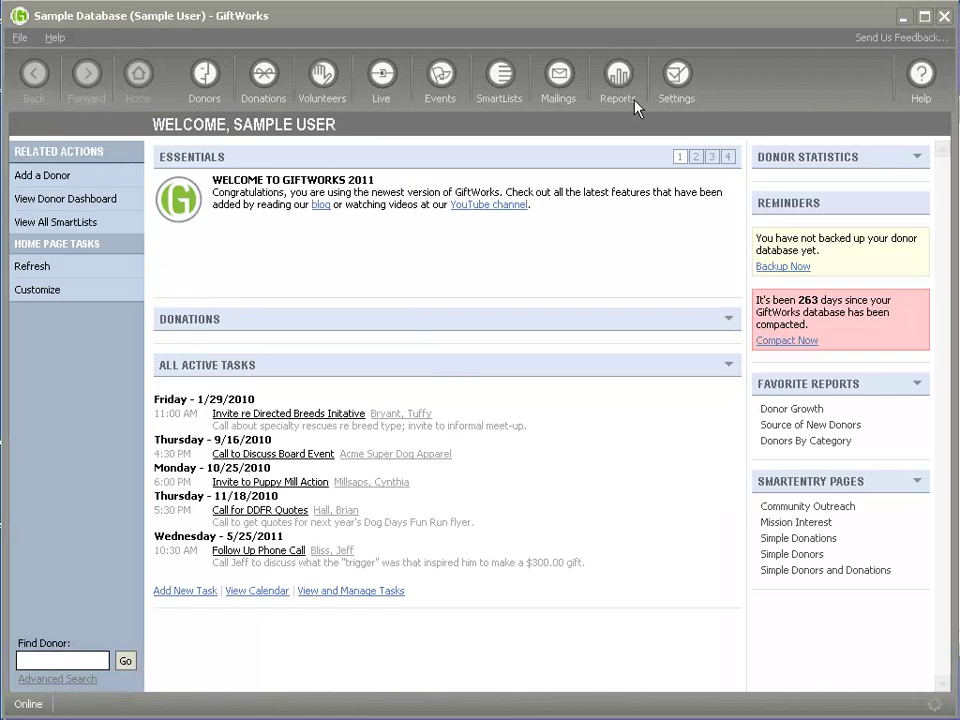
- Start Import A File under Settings > Database, Files, and Maintenance > Import and Export Data
left_click(686, 86)
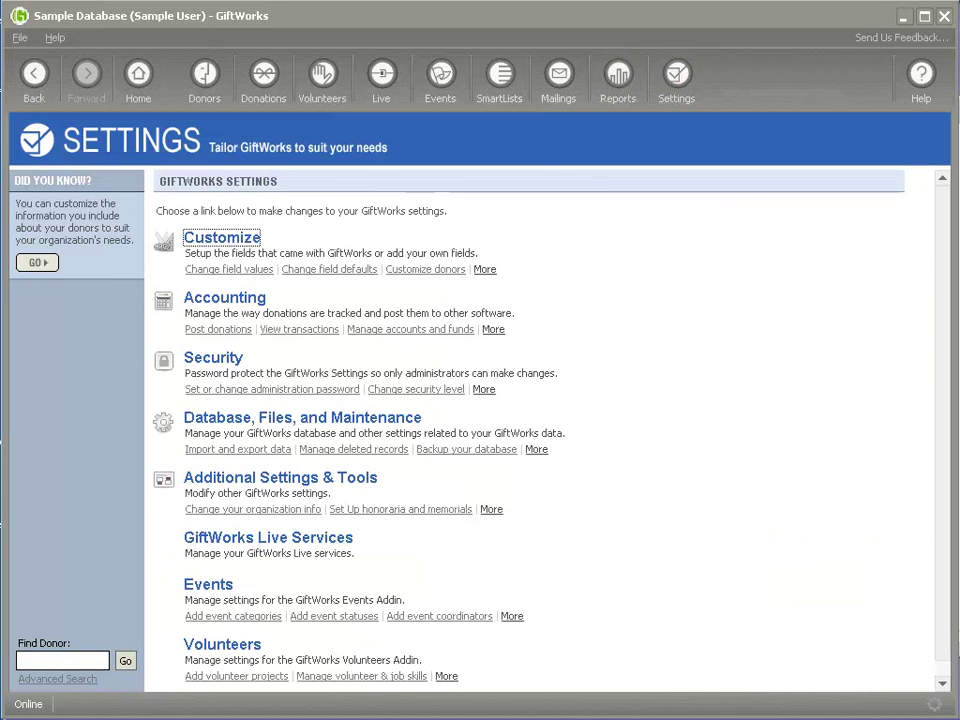
left_click(274, 419)
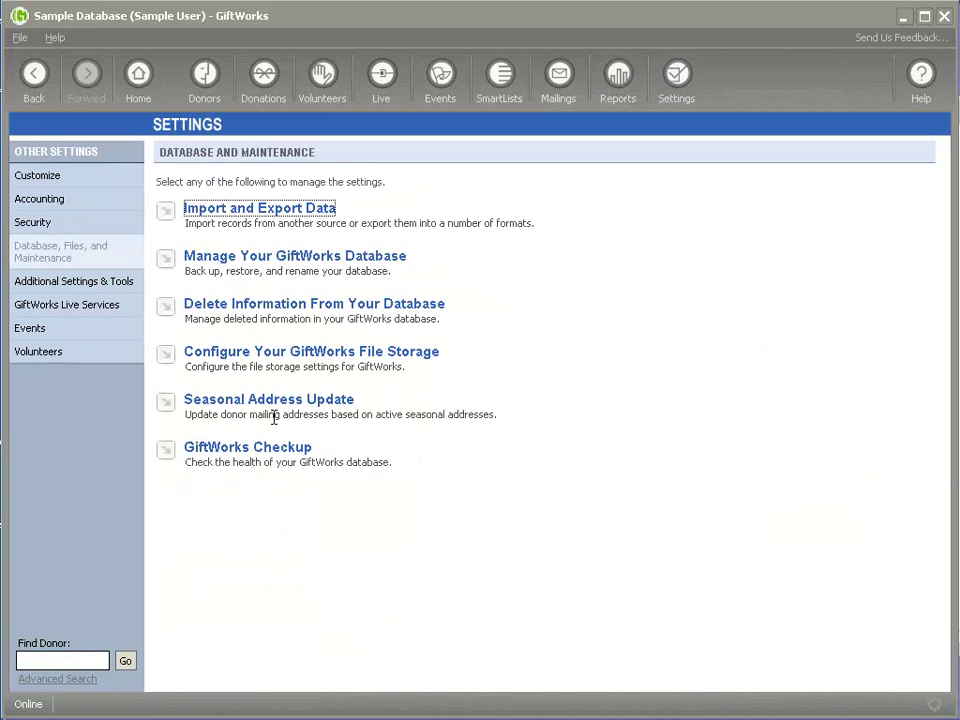
left_click(259, 210)
left_click(259, 210)
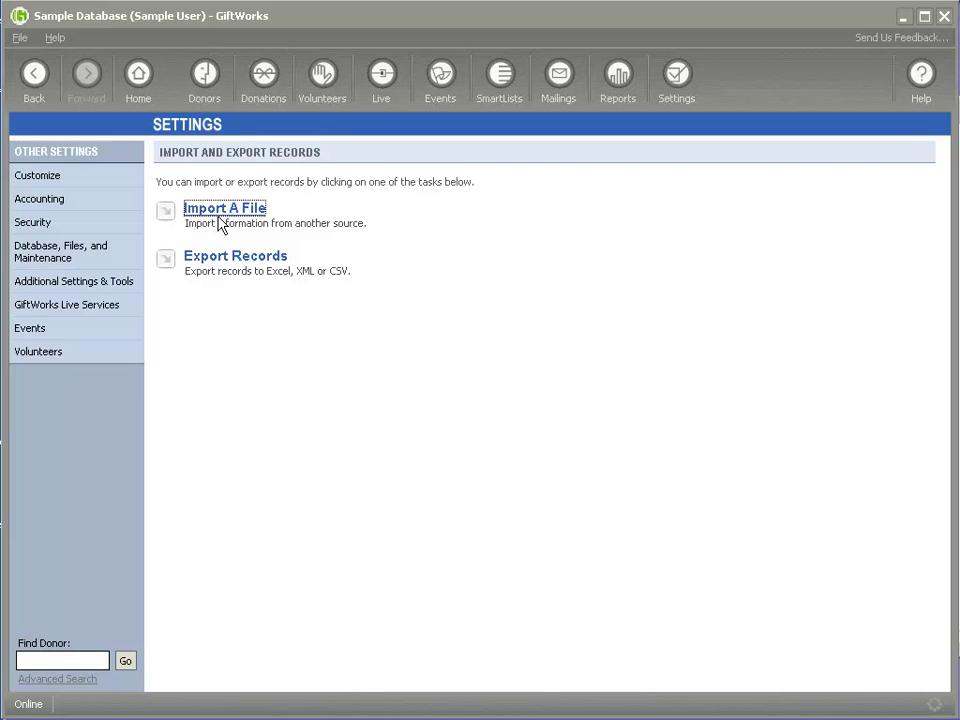
- Browse to Home (H:)\ImportFiles and choose Import.xls as the file to import
left_click(497, 312)
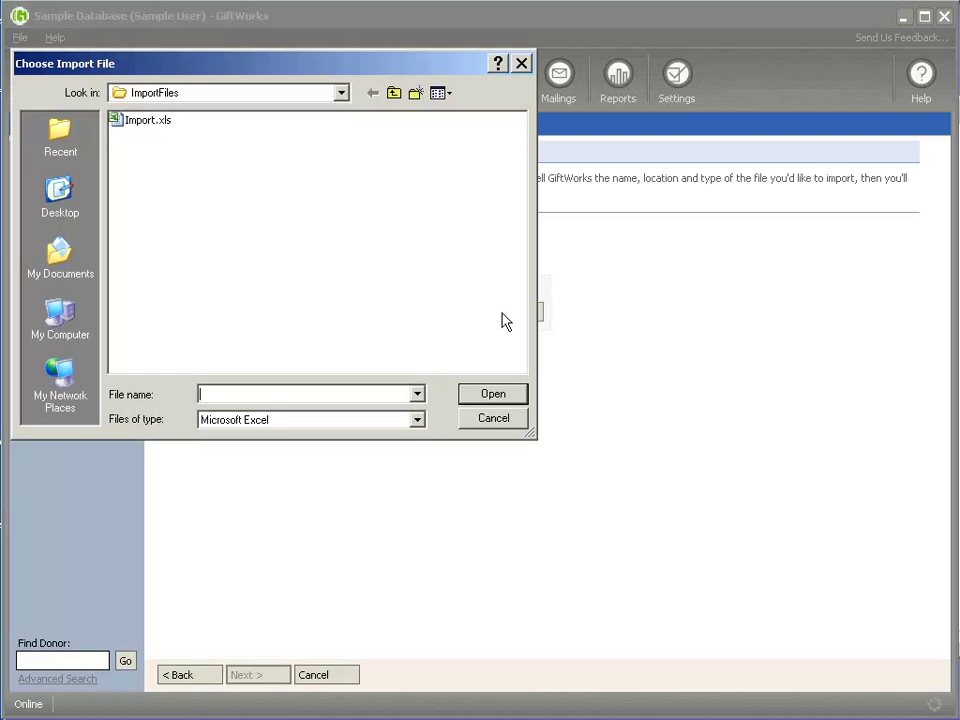
left_click(343, 93)
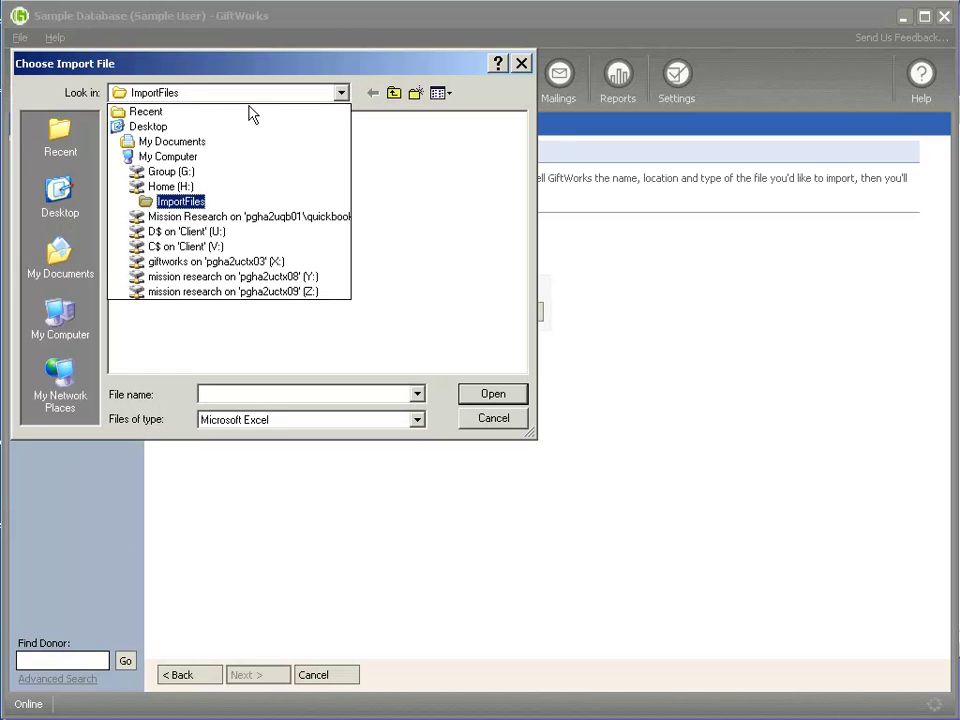
left_click(168, 188)
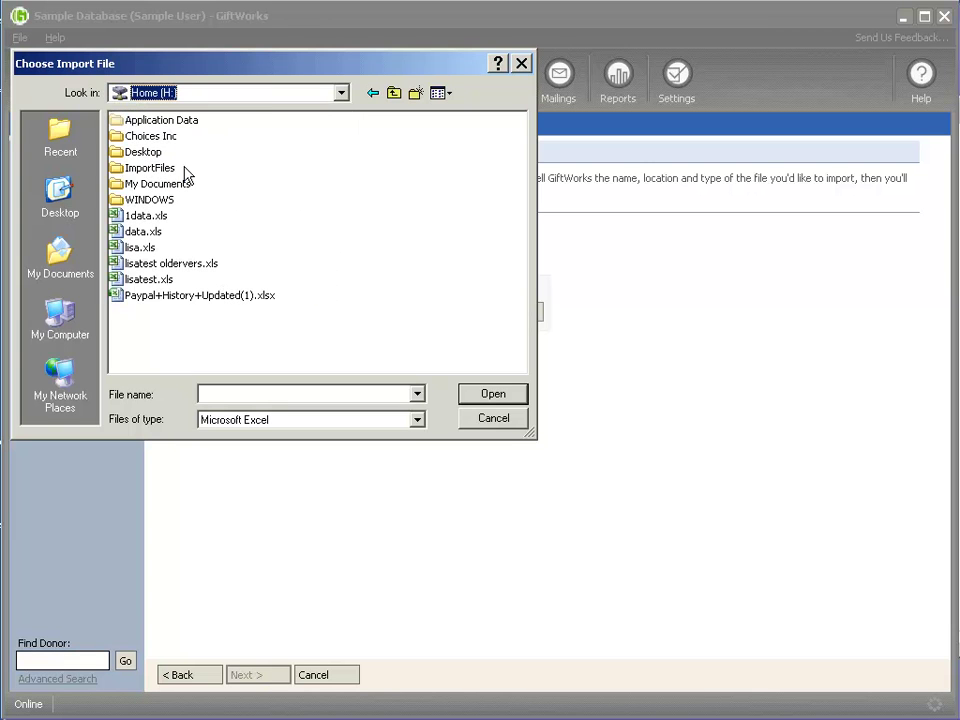
double_click(118, 168)
left_click(130, 121)
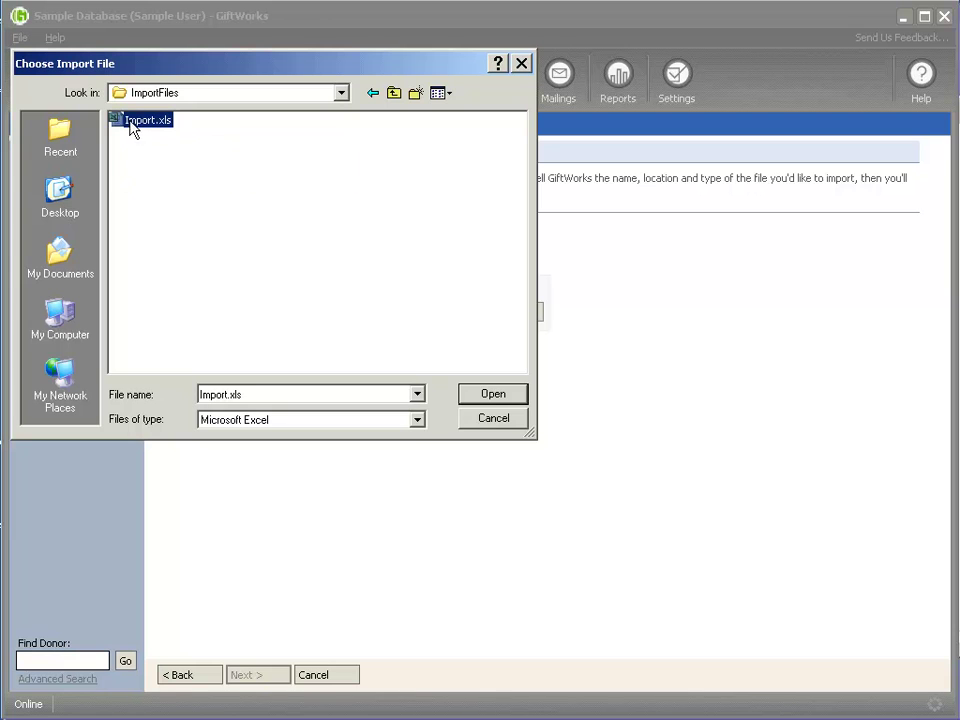
left_click(493, 394)
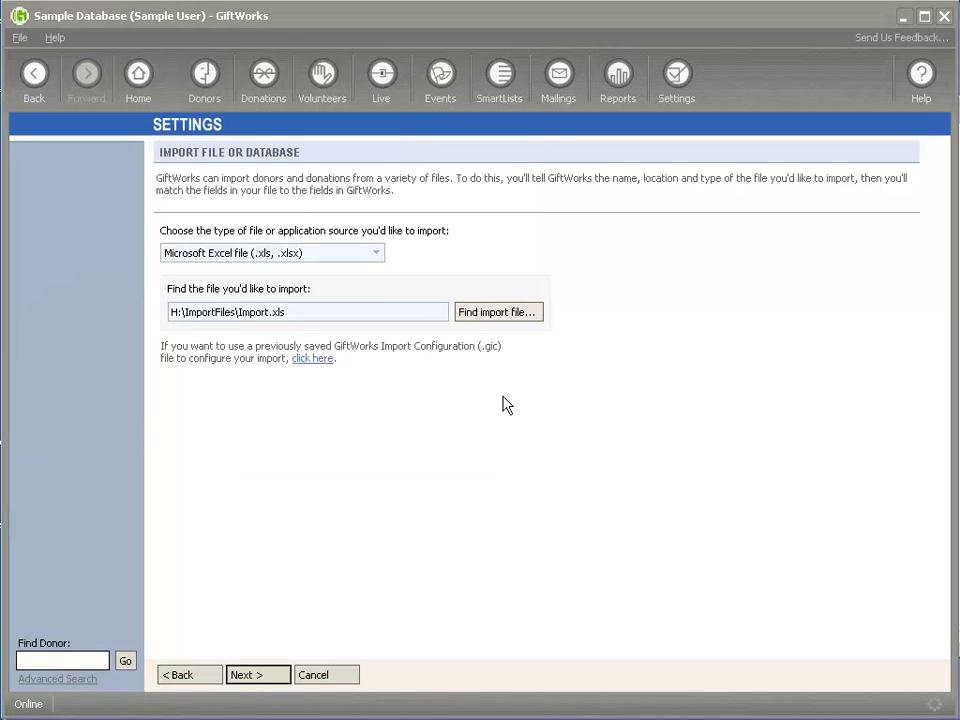
left_click(356, 256)
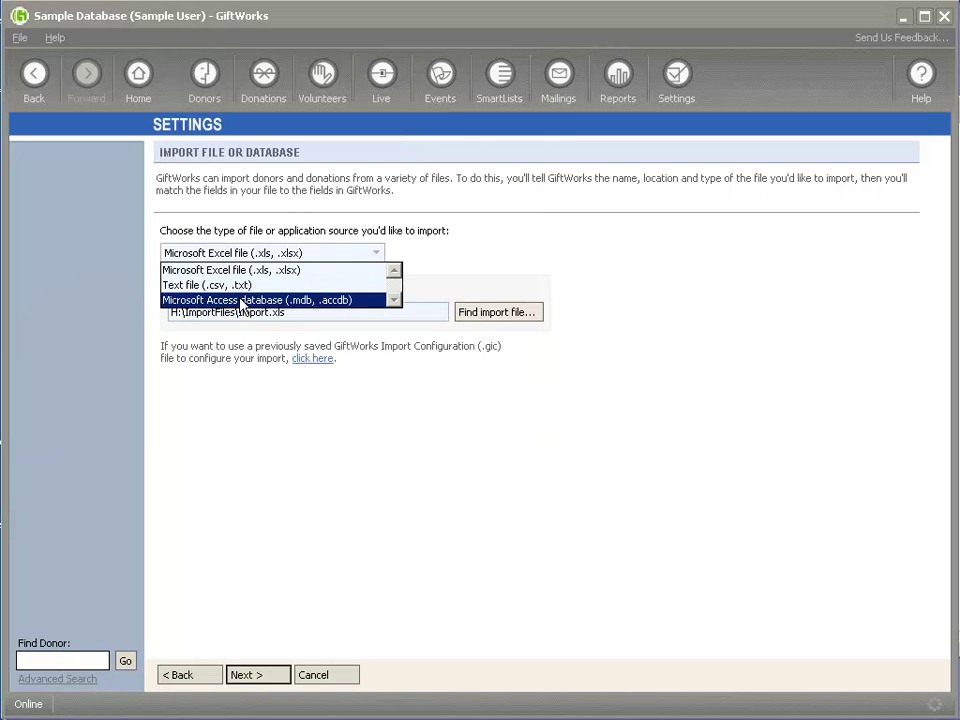
left_click(225, 300)
left_click(492, 316)
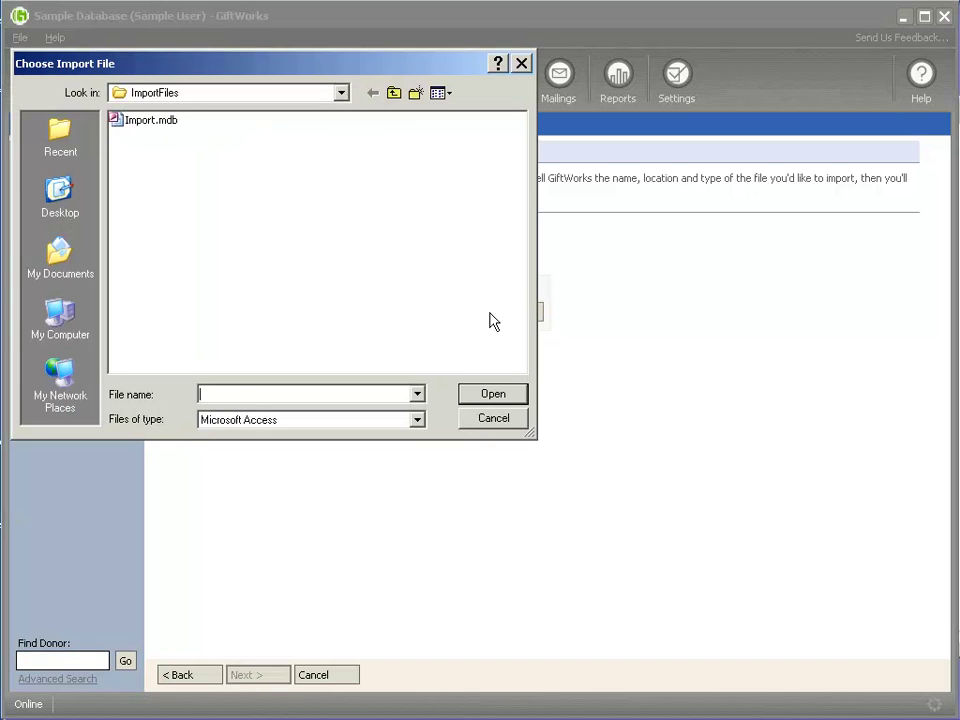
left_click(130, 121)
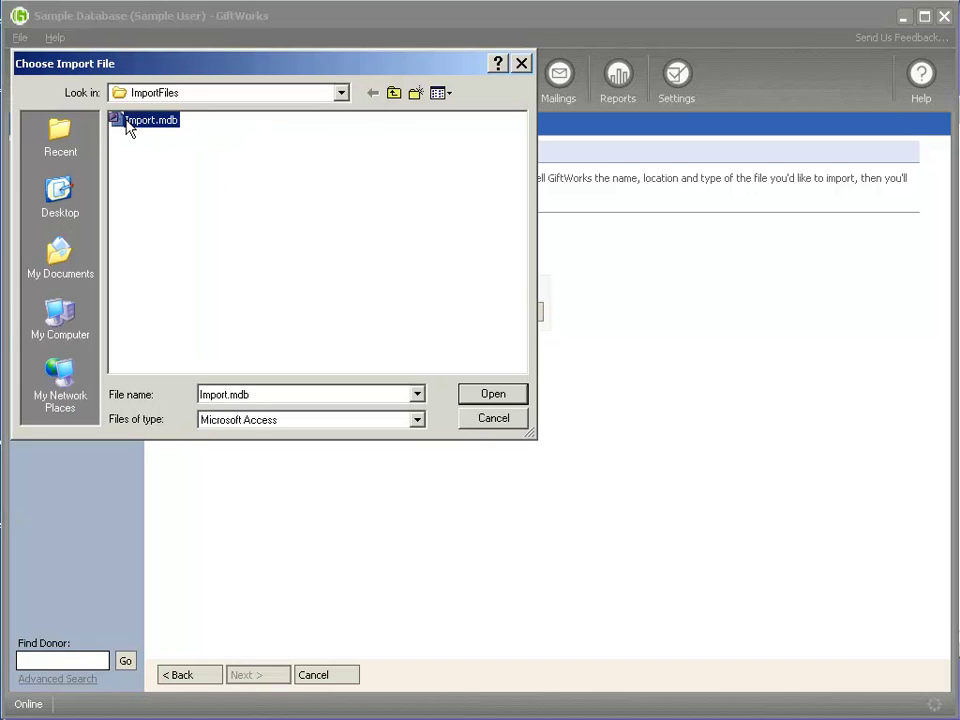
left_click(493, 418)
left_click(364, 253)
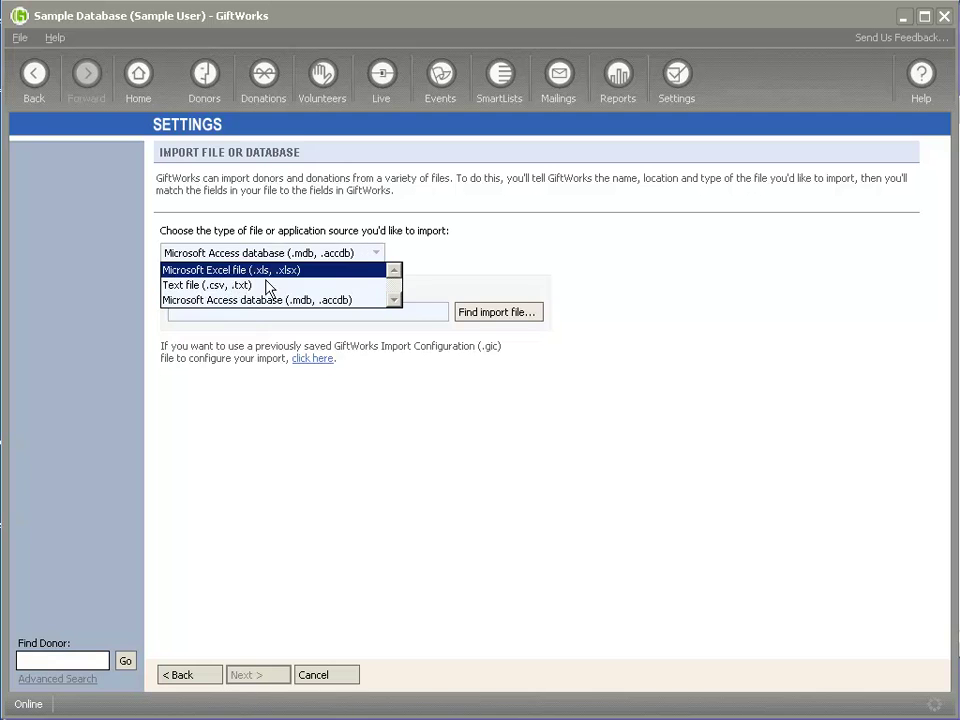
left_click(226, 271)
left_click(525, 316)
left_click(143, 121)
double_click(143, 121)
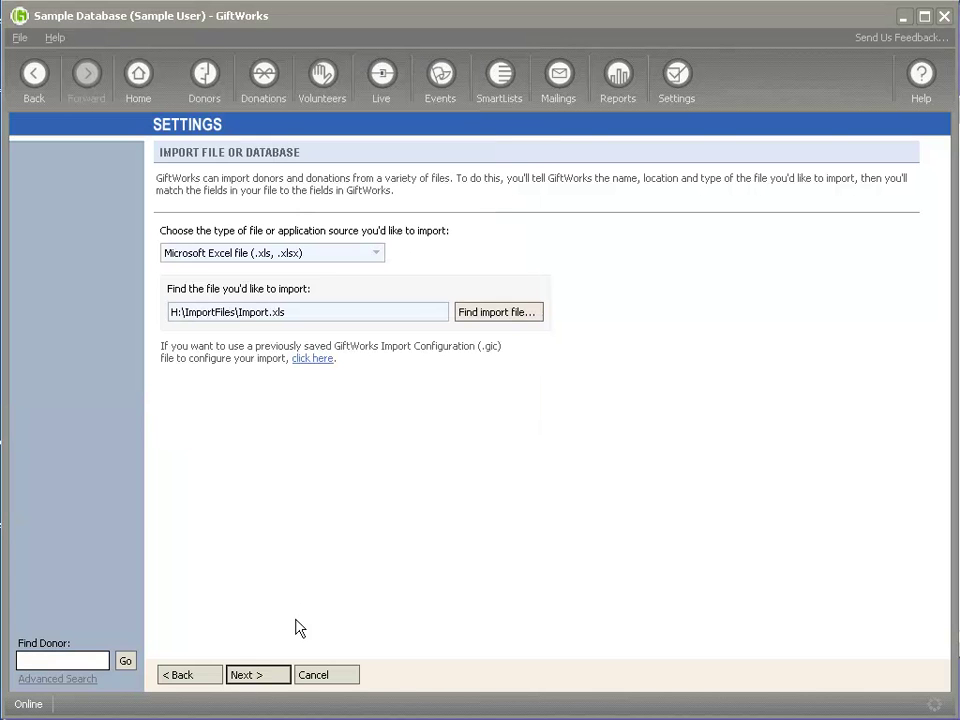
left_click_drag(172, 311, 315, 309)
left_click(309, 313)
- Advance the import wizard past the file preview and import options to field assignment
left_click(271, 678)
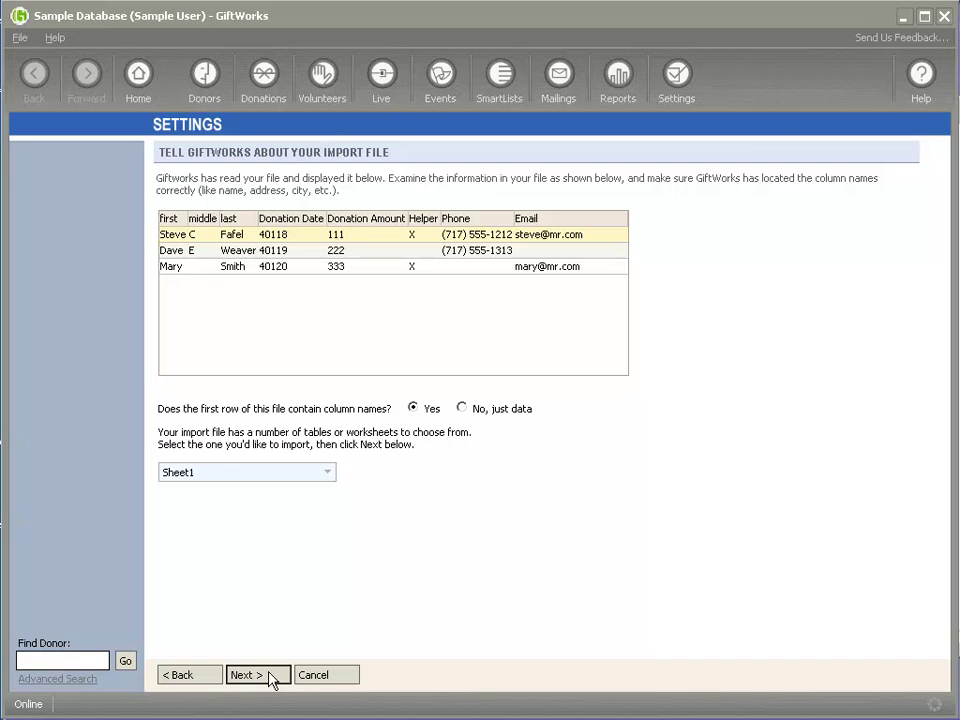
left_click(258, 675)
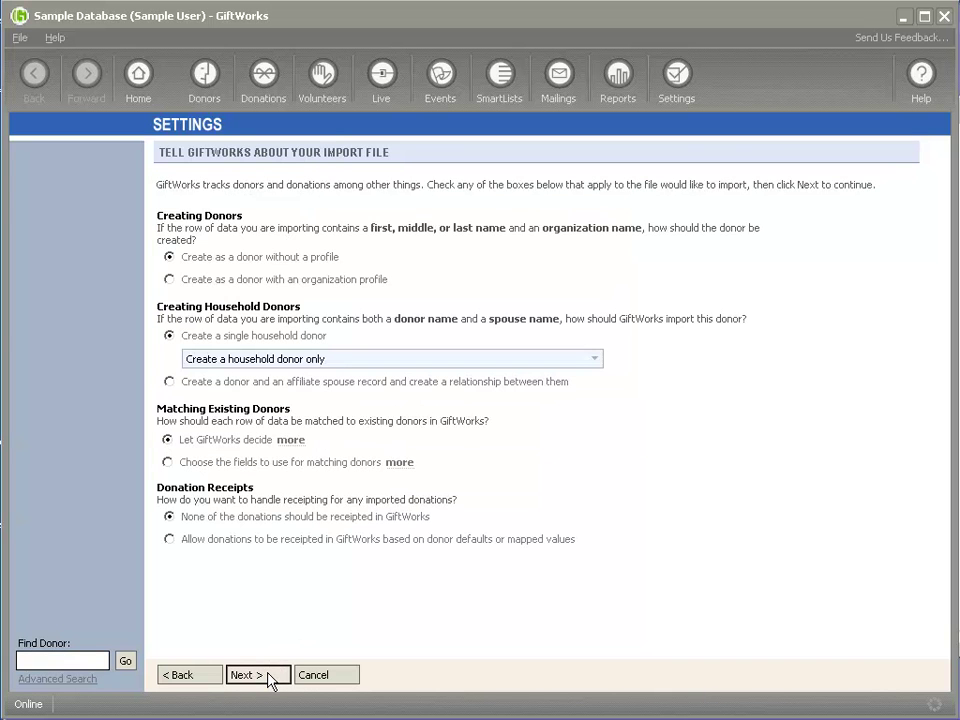
left_click(266, 676)
- Map first, middle and last to Donor First, Middle and Last Name, ignoring remaining fields
left_click(634, 250)
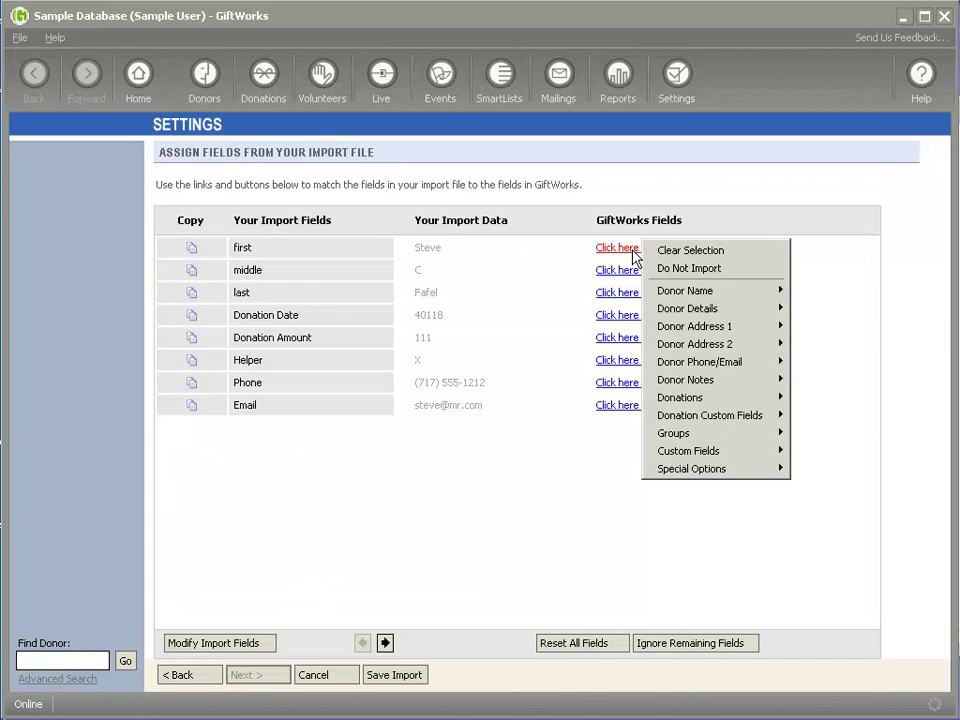
mouse_move(701, 291)
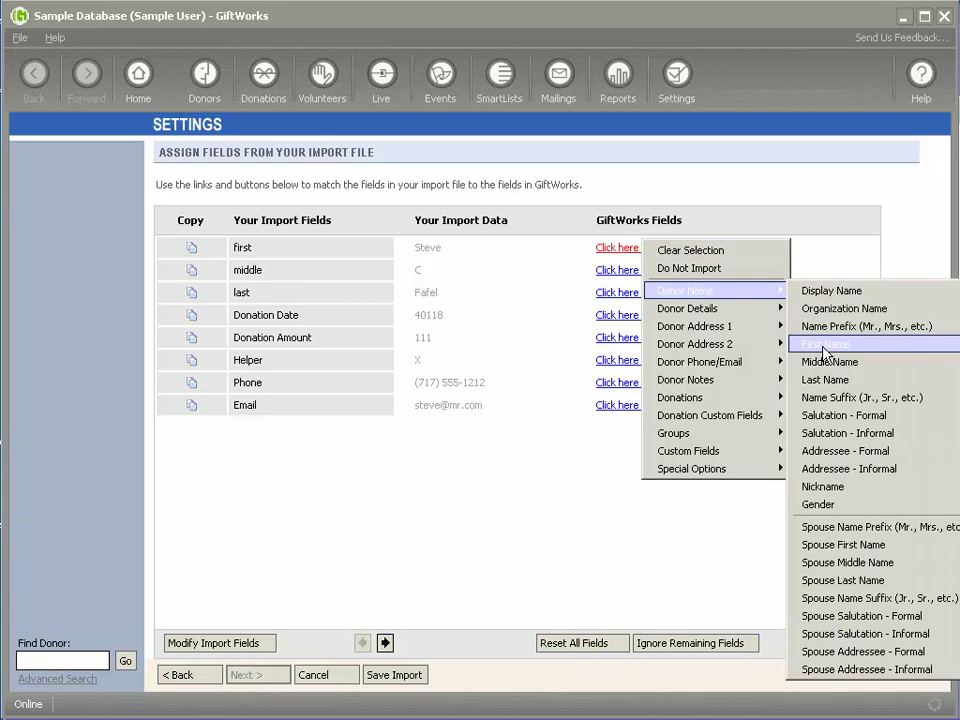
left_click(810, 343)
mouse_move(722, 315)
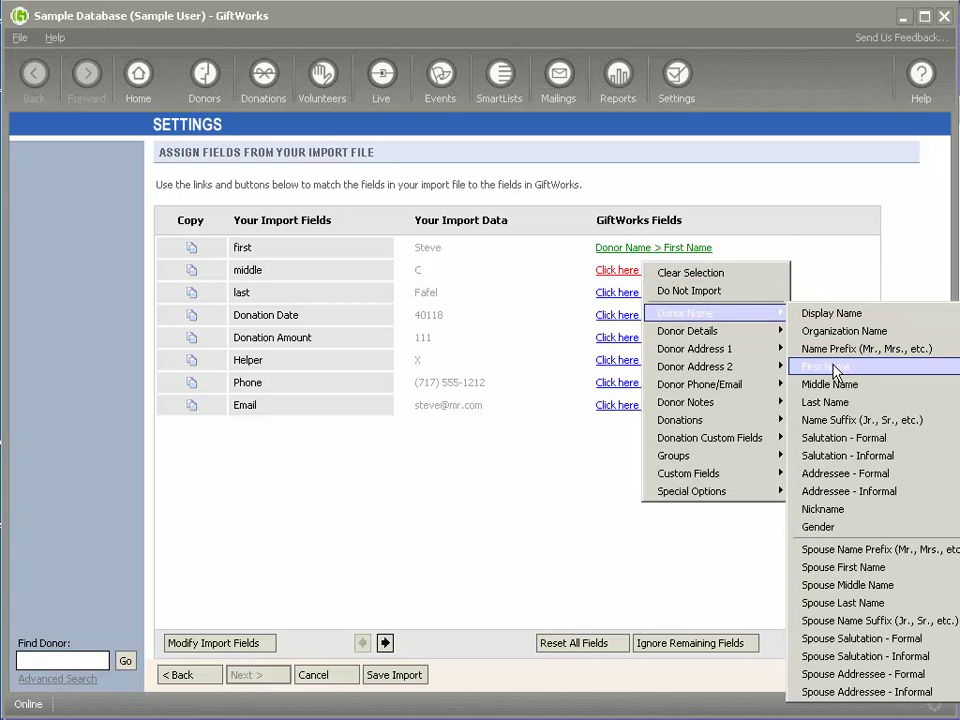
left_click(783, 385)
left_click(678, 293)
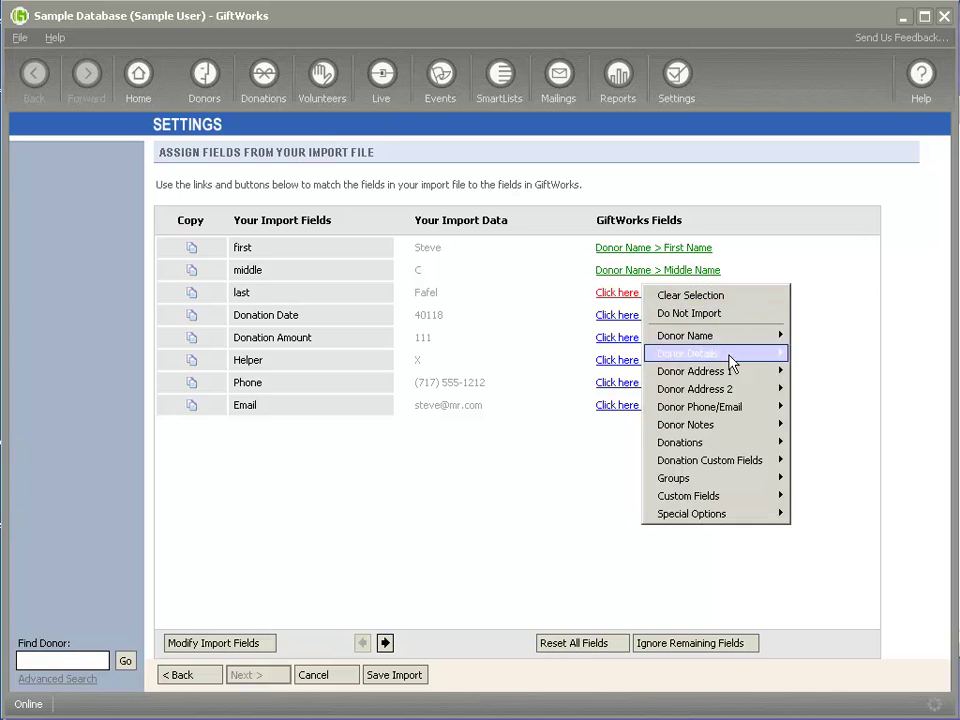
mouse_move(724, 354)
left_click(826, 424)
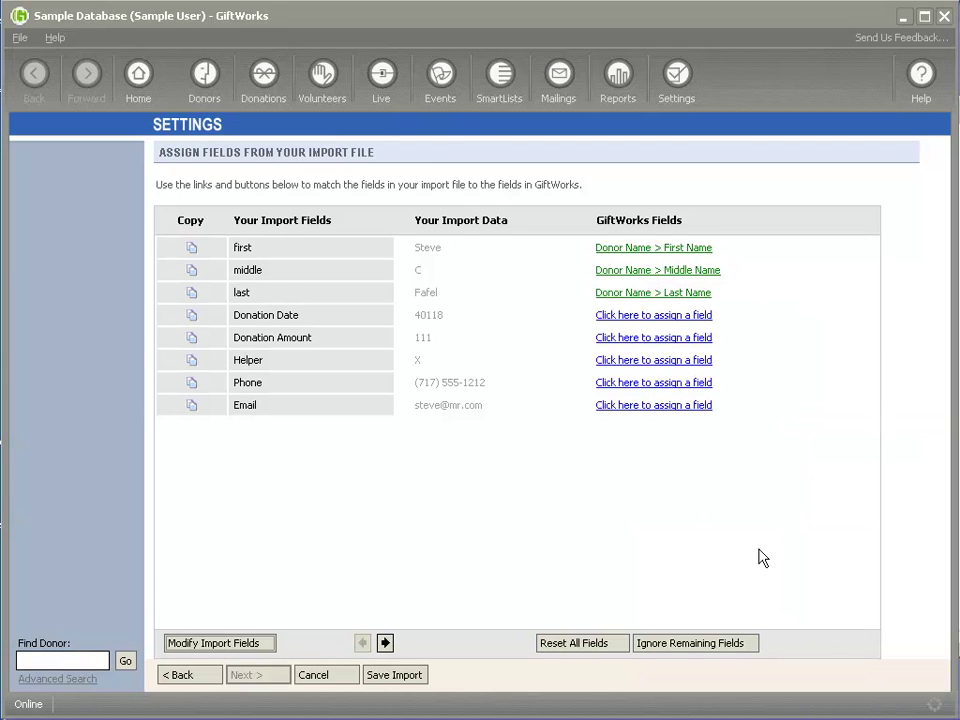
left_click(705, 637)
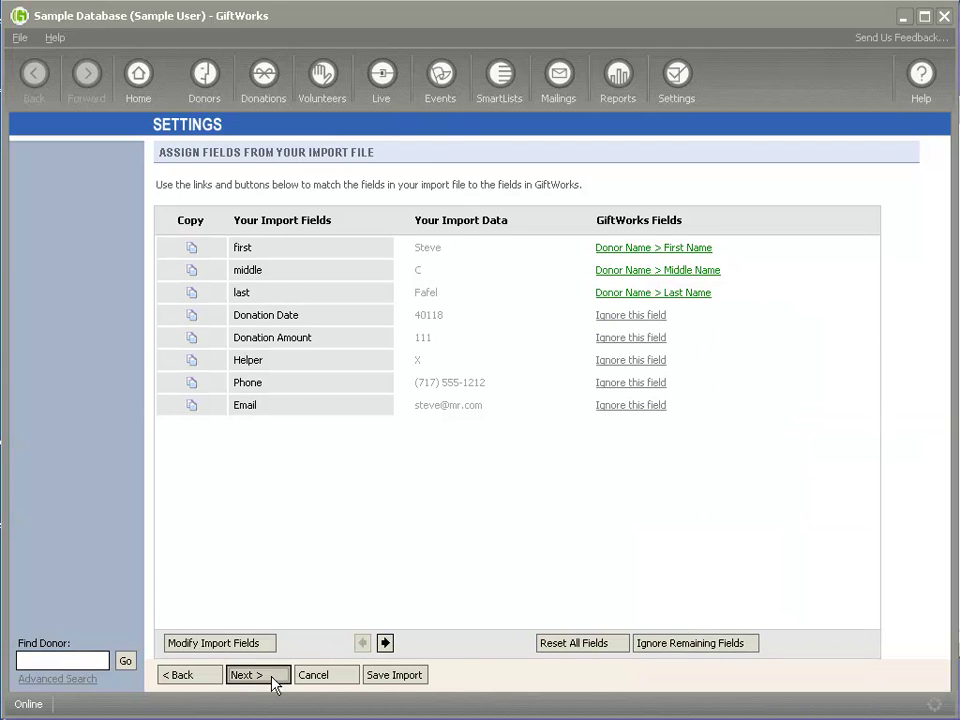
- Run a test import and acknowledge that it found no errors
left_click(268, 676)
left_click(268, 676)
left_click(193, 223)
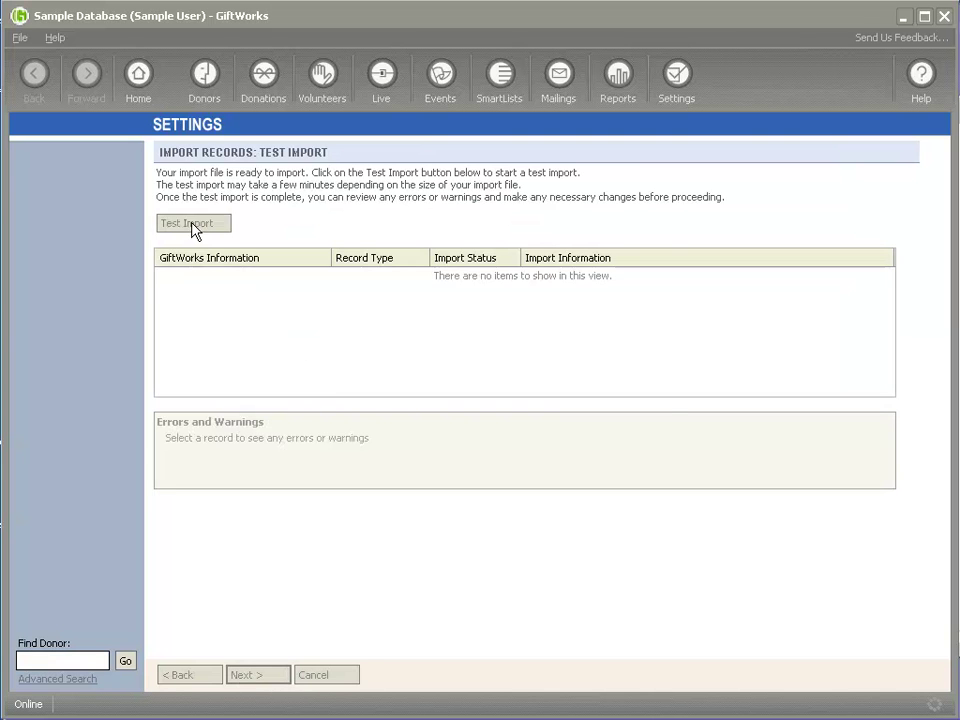
left_click(566, 427)
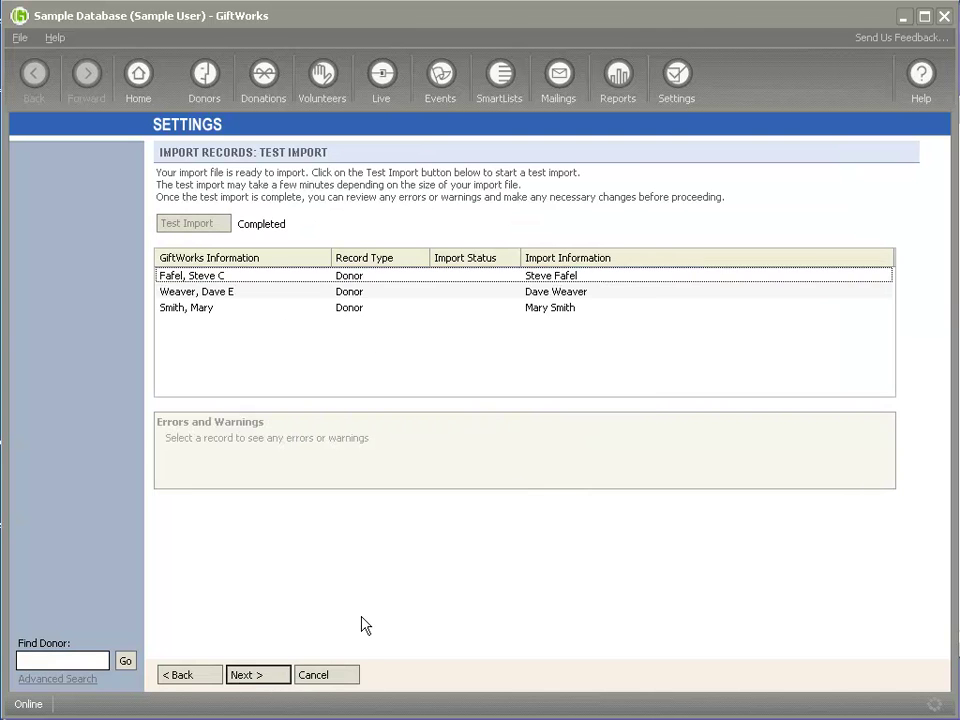
- Complete the import, confirm adding the three donor records, and close the wizard
left_click(259, 676)
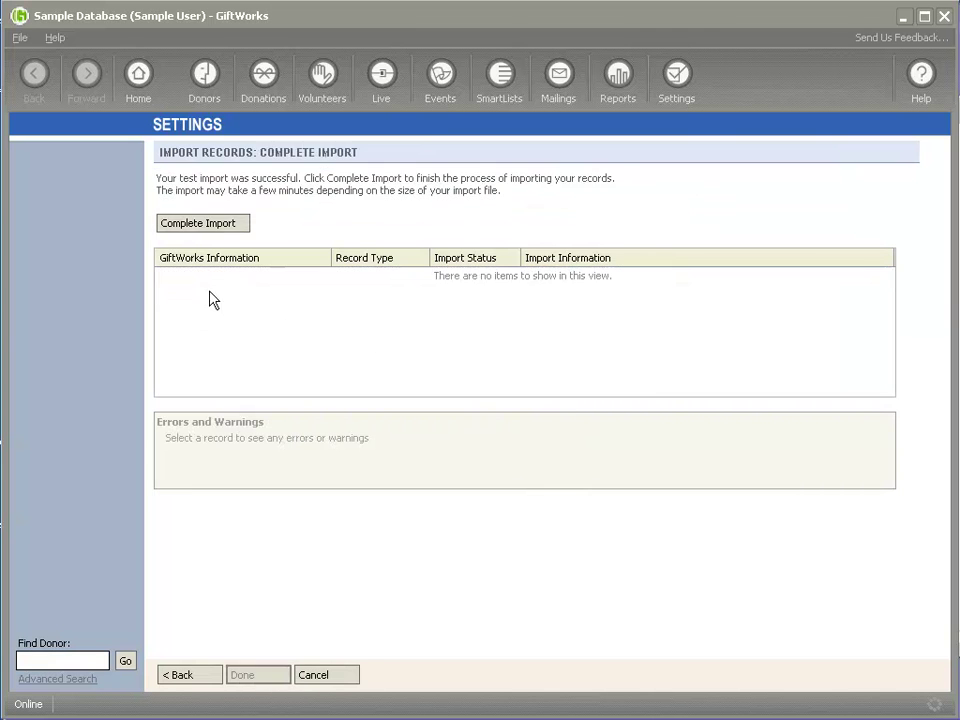
left_click(183, 236)
left_click(574, 448)
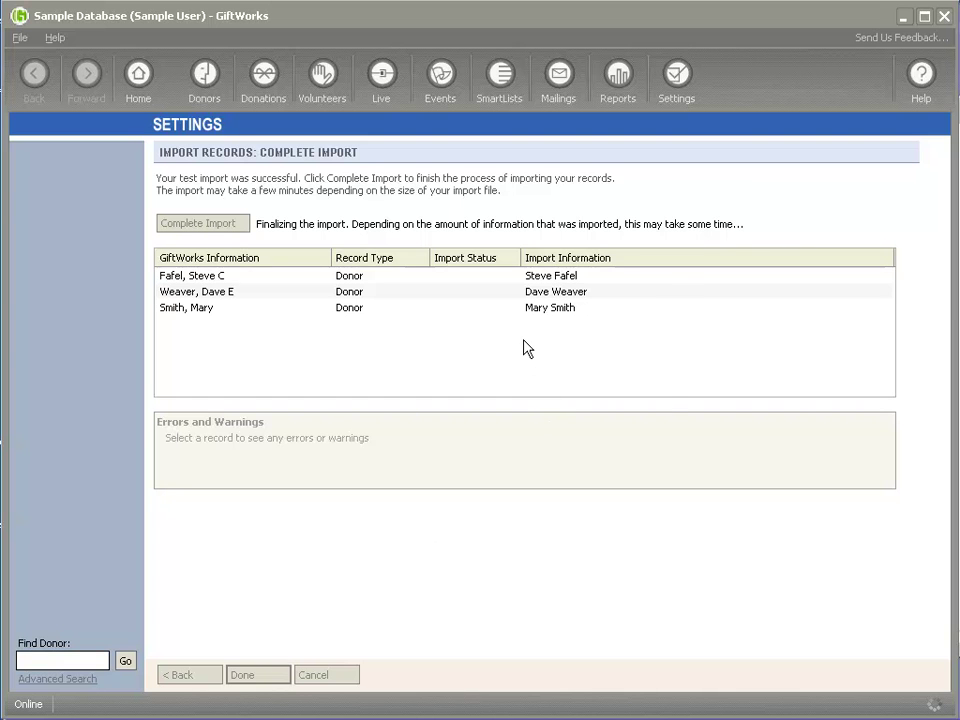
left_click(617, 434)
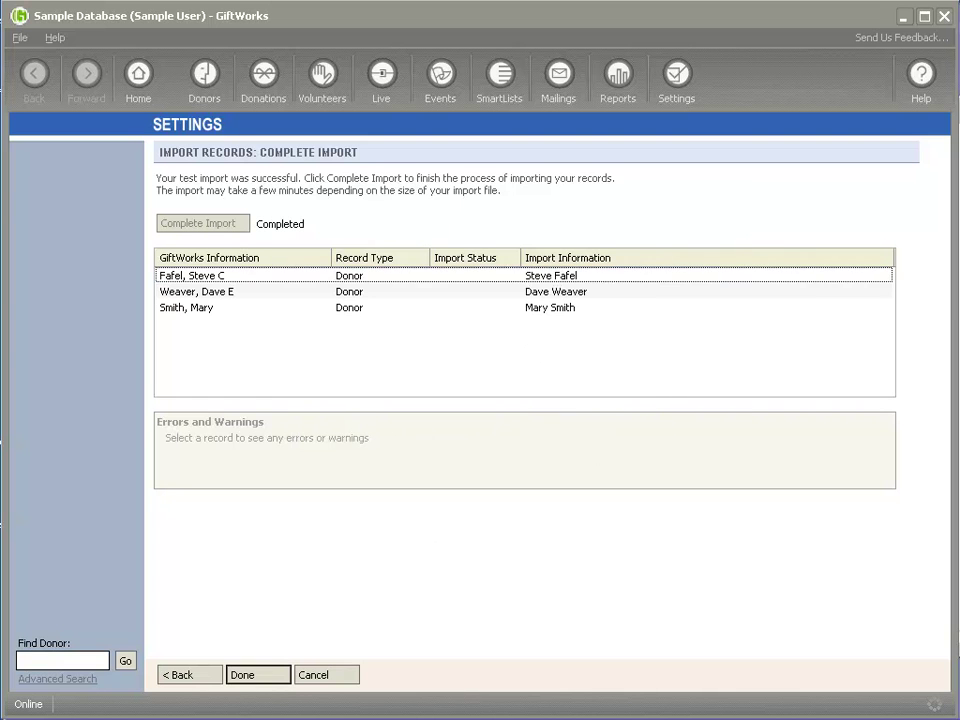
left_click(256, 680)
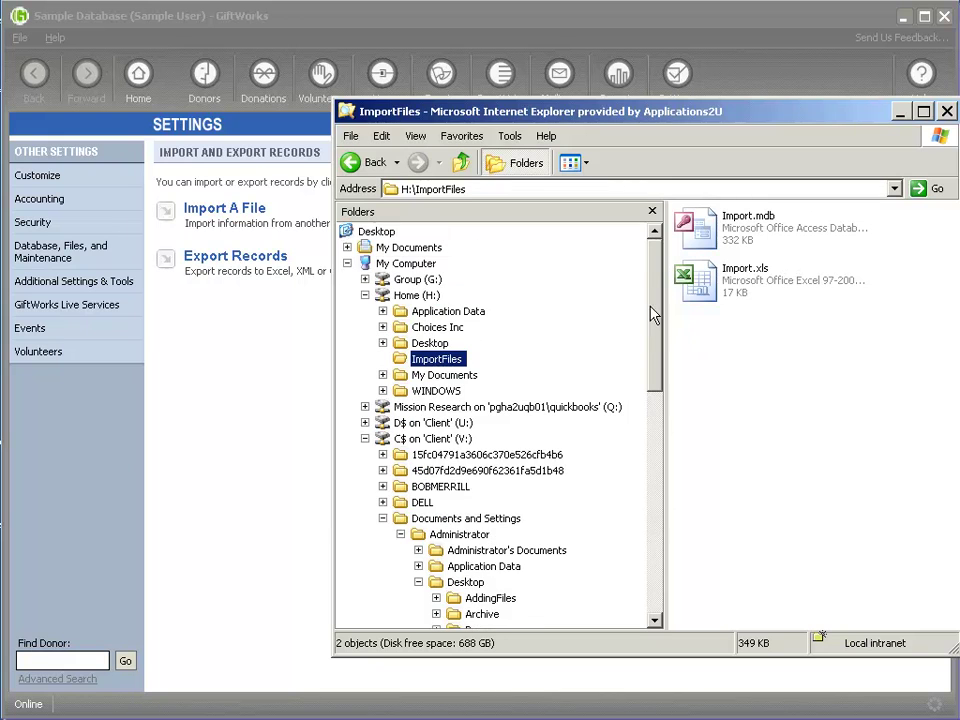
- Scroll the Folders pane to the top and widen the H:\ImportFiles window leftward
left_click_drag(658, 347, 651, 313)
left_click_drag(330, 241, 230, 274)
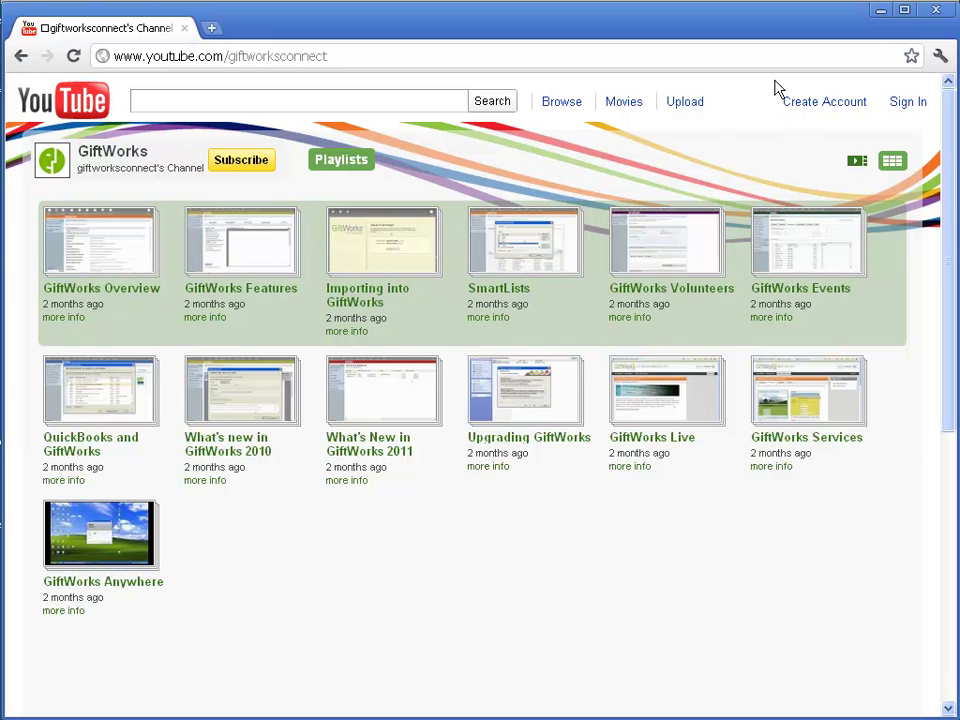
left_click(880, 11)
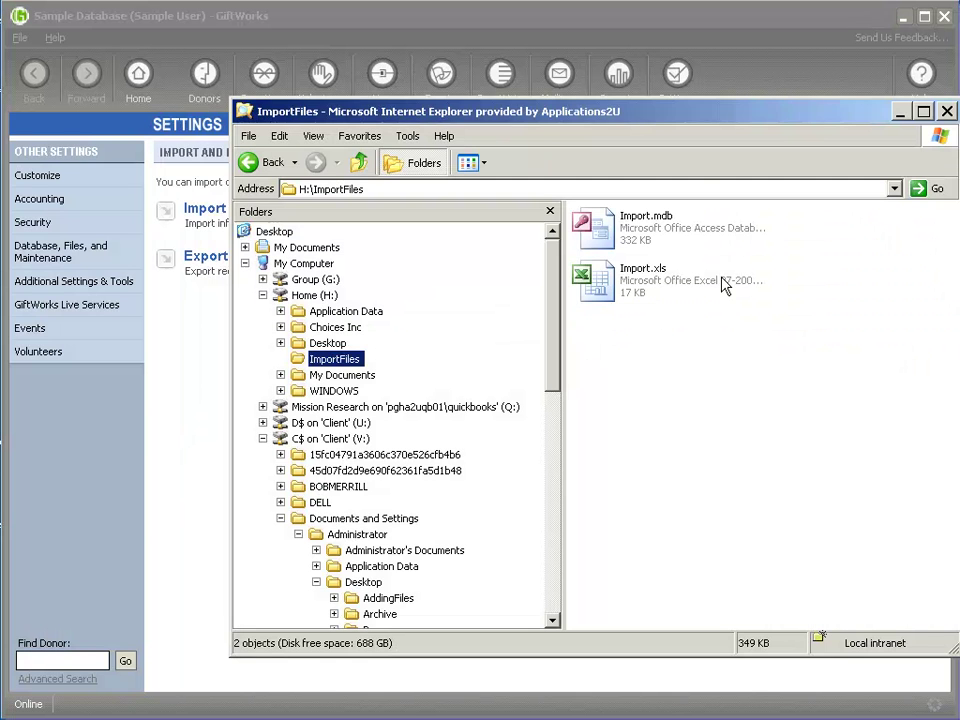